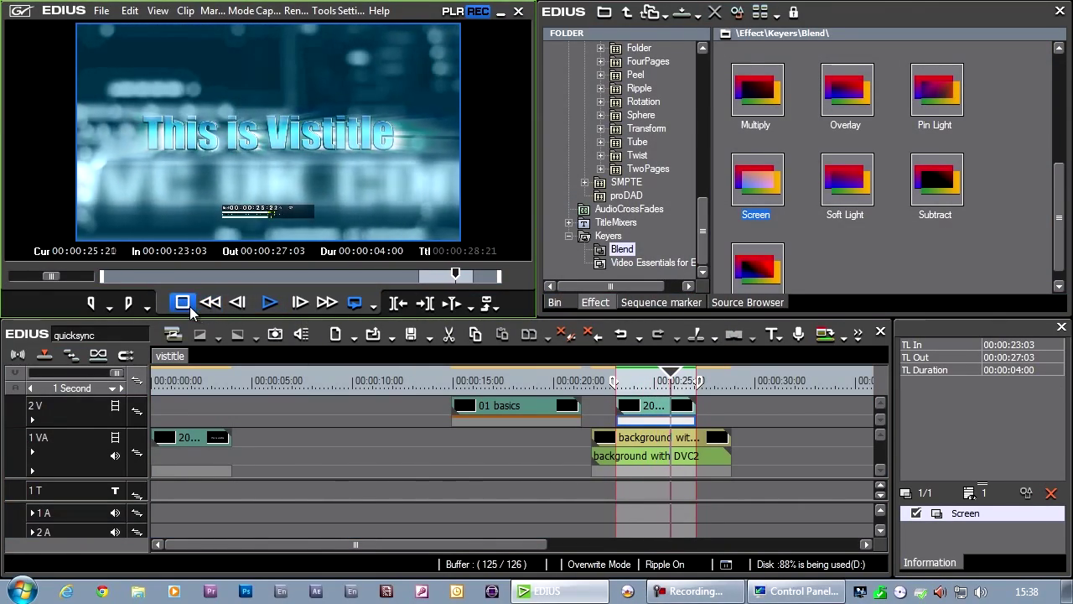
# - Stop playback and park the timeline at 00:00:24:07 inside the 'This is Vistitle' clip
pyautogui.click(639, 402)
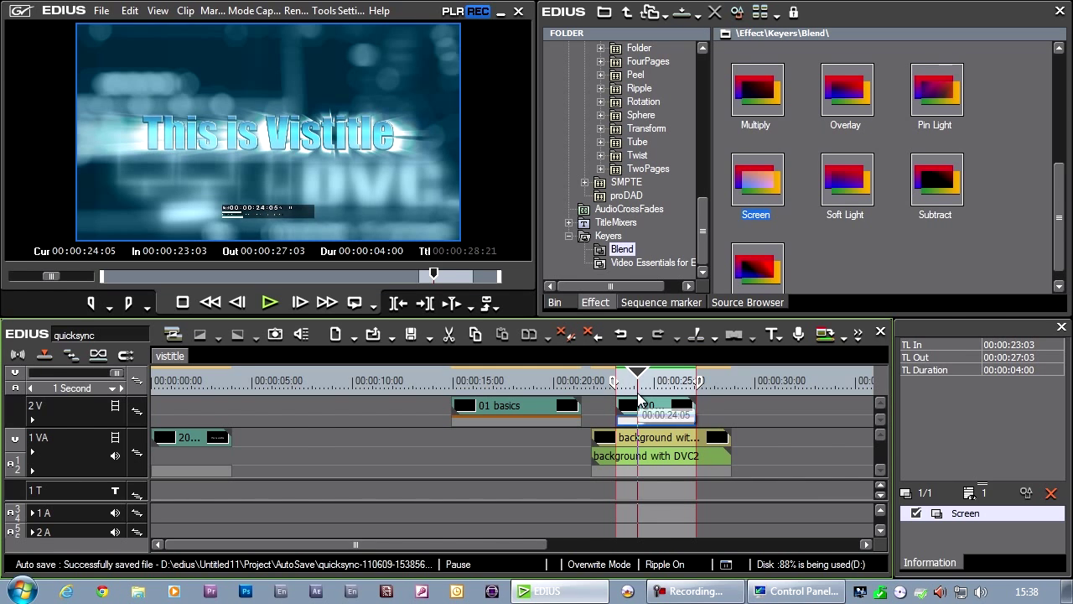
pyautogui.moveTo(639, 402)
pyautogui.mouseDown()
pyautogui.moveTo(665, 395)
pyautogui.moveTo(640, 396)
pyautogui.mouseUp()
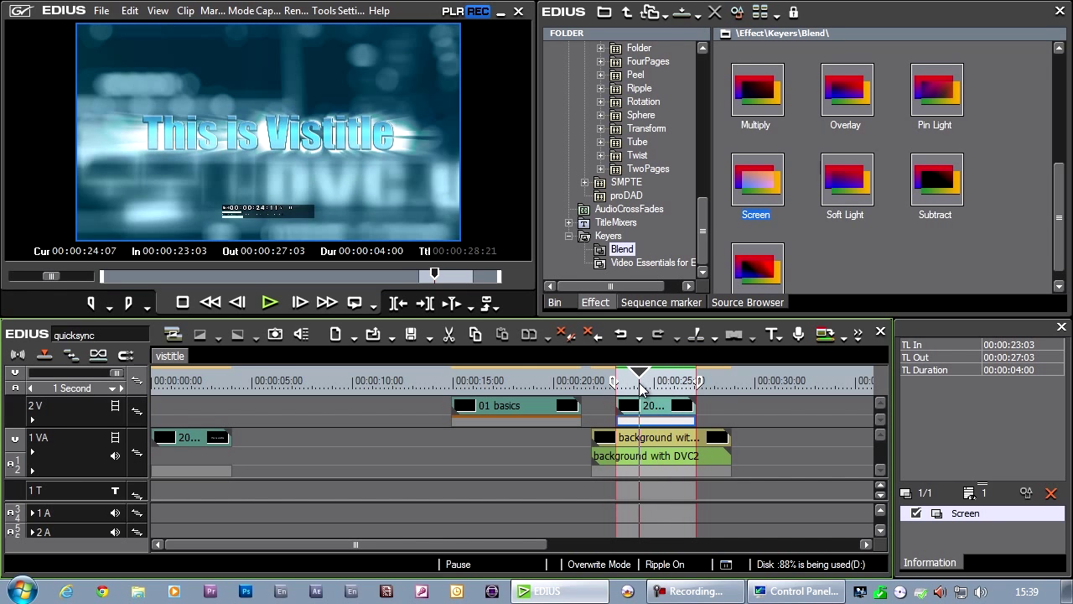
pyautogui.hscroll(3, 539, 461)
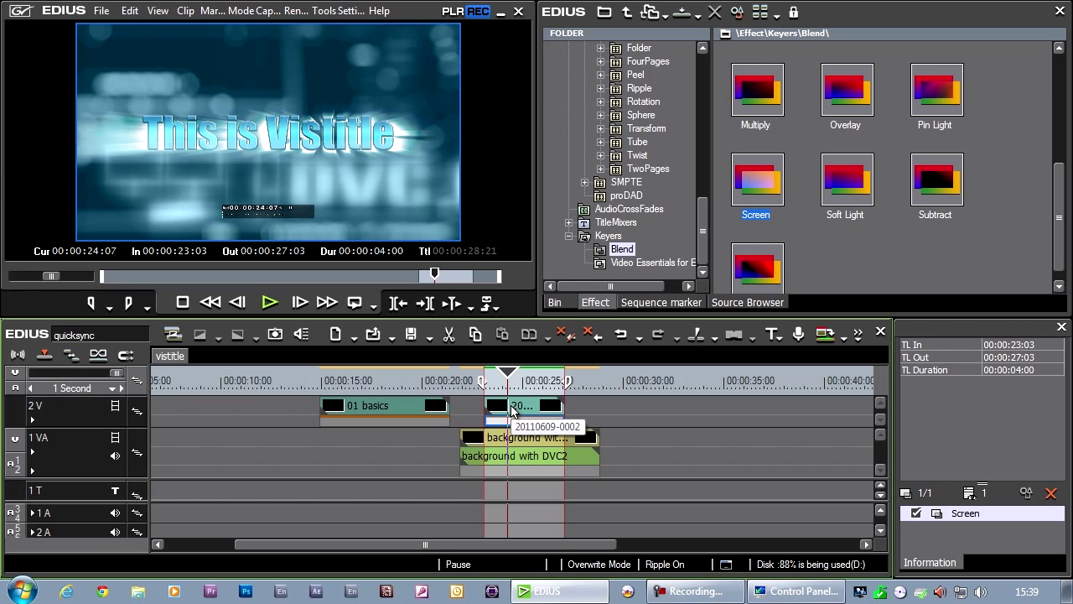
# - Ctrl-drag a copy of the track 2V title clip to around 00:00:30
pyautogui.click(518, 409)
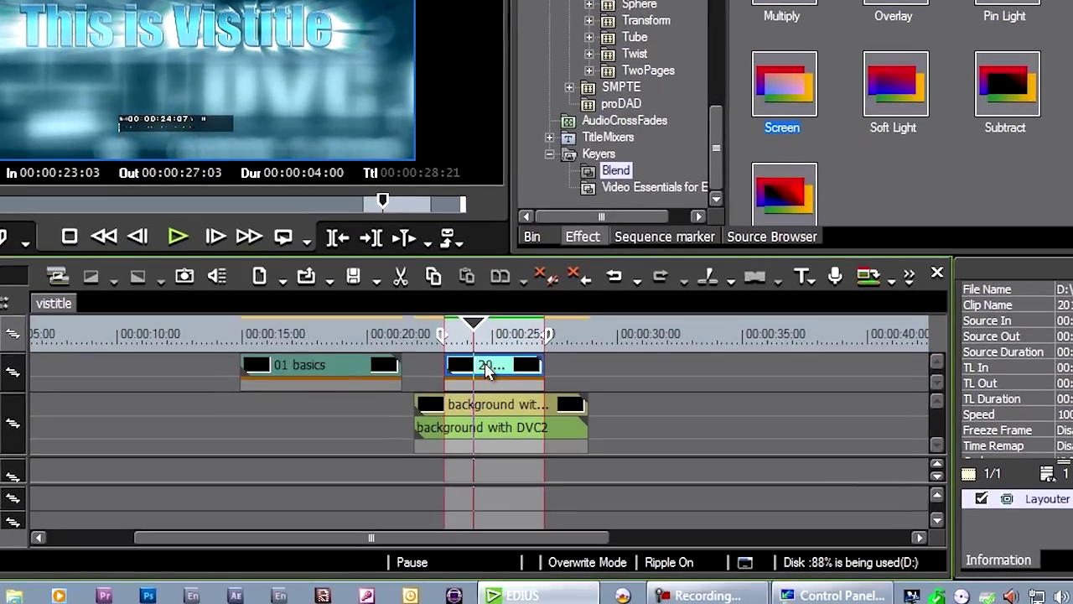
pyautogui.click(489, 372)
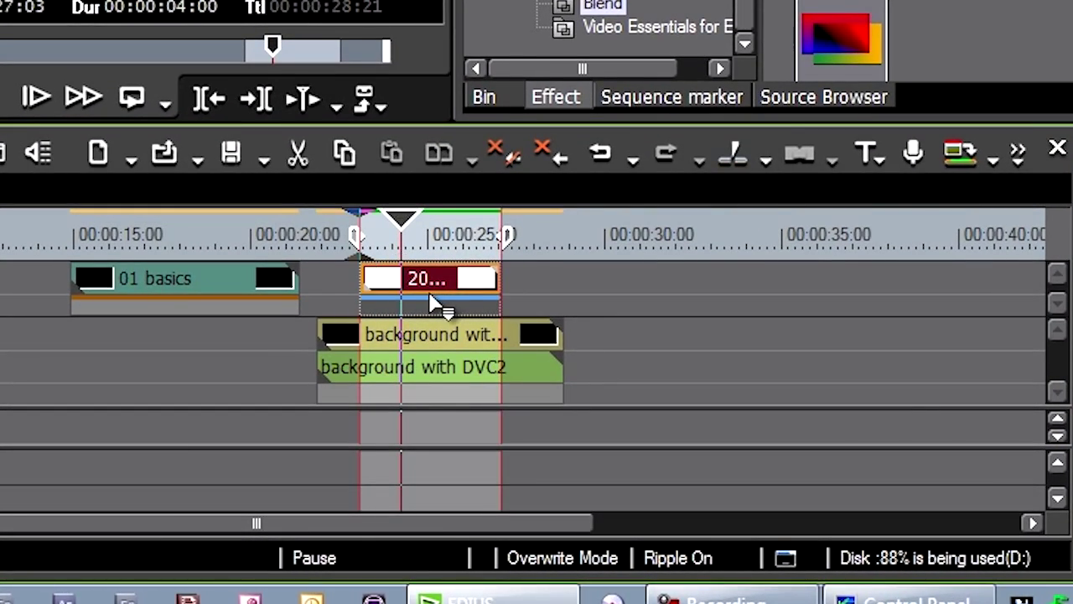
pyautogui.moveTo(430, 295); pyautogui.dragTo(490, 307)
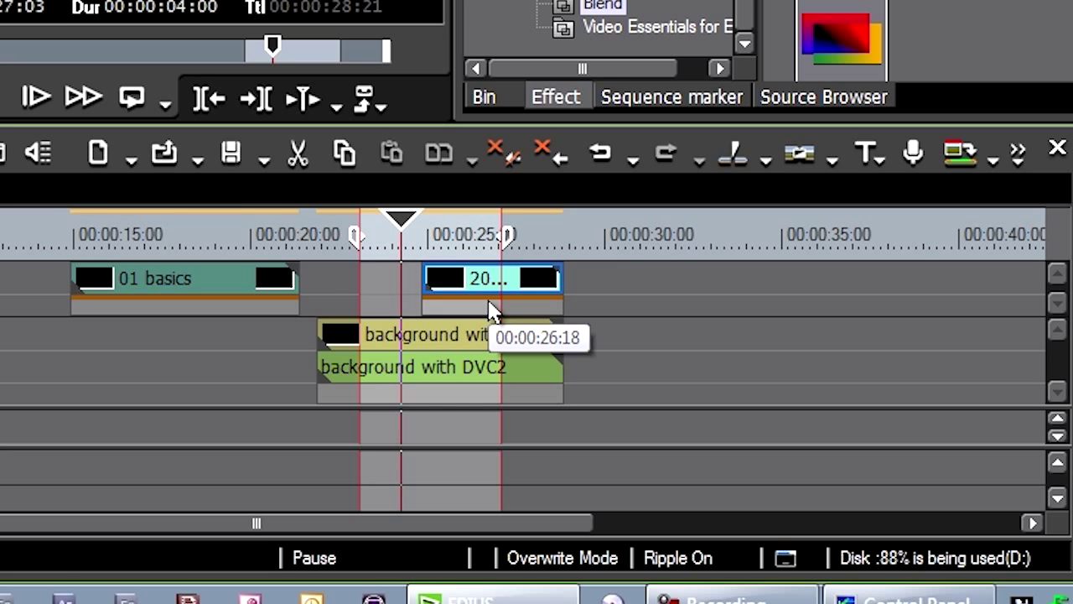
pyautogui.moveTo(419, 281); pyautogui.dragTo(711, 299)
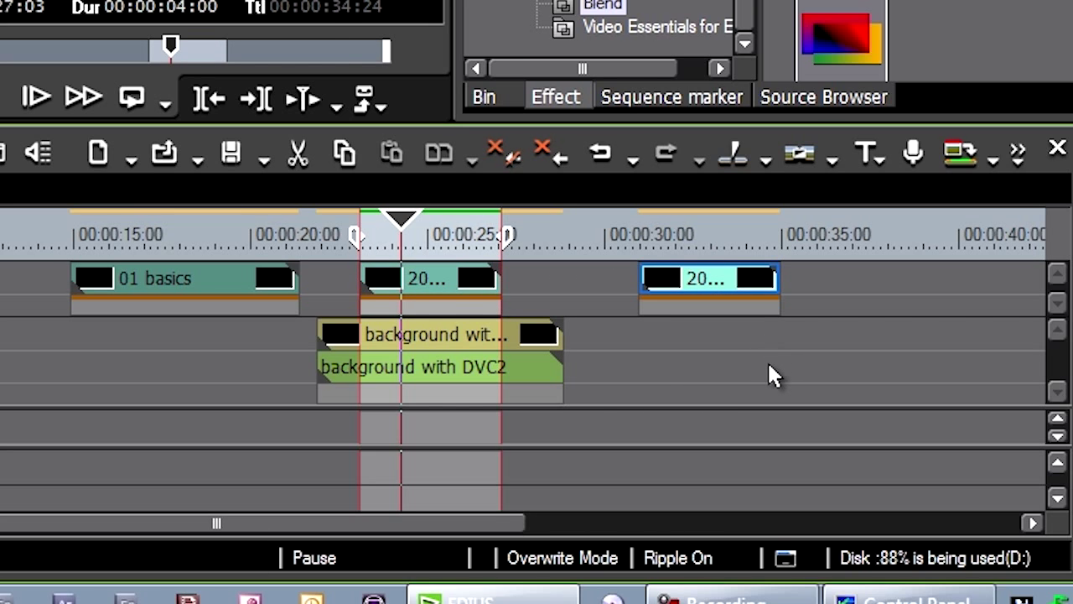
# - Scrub the timeline to about 00:00:30 and park the cursor over the copied clip
pyautogui.click(447, 237)
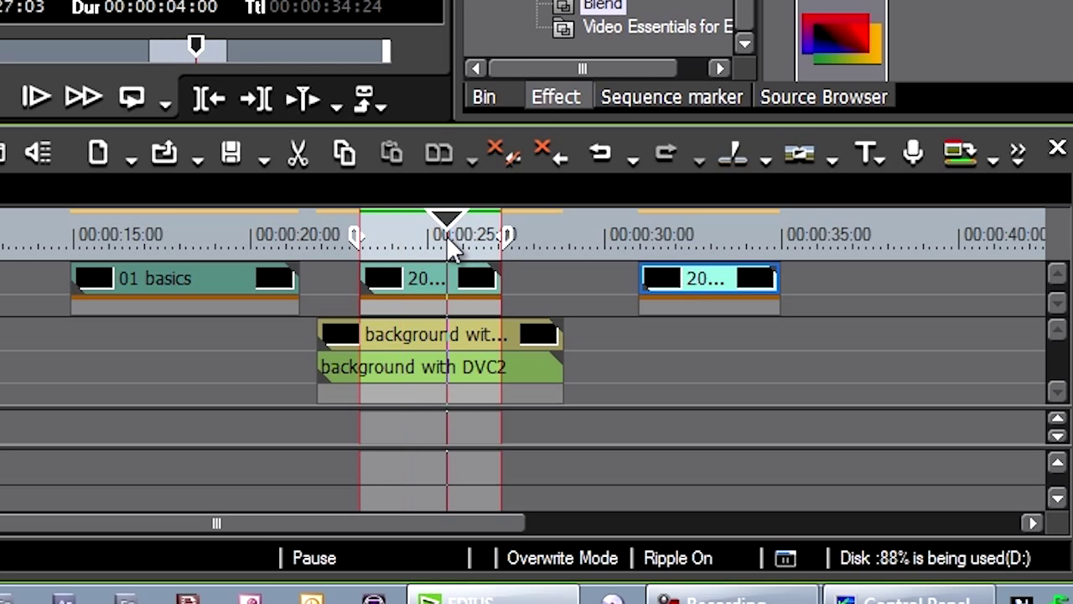
pyautogui.moveTo(446, 235); pyautogui.dragTo(639, 237)
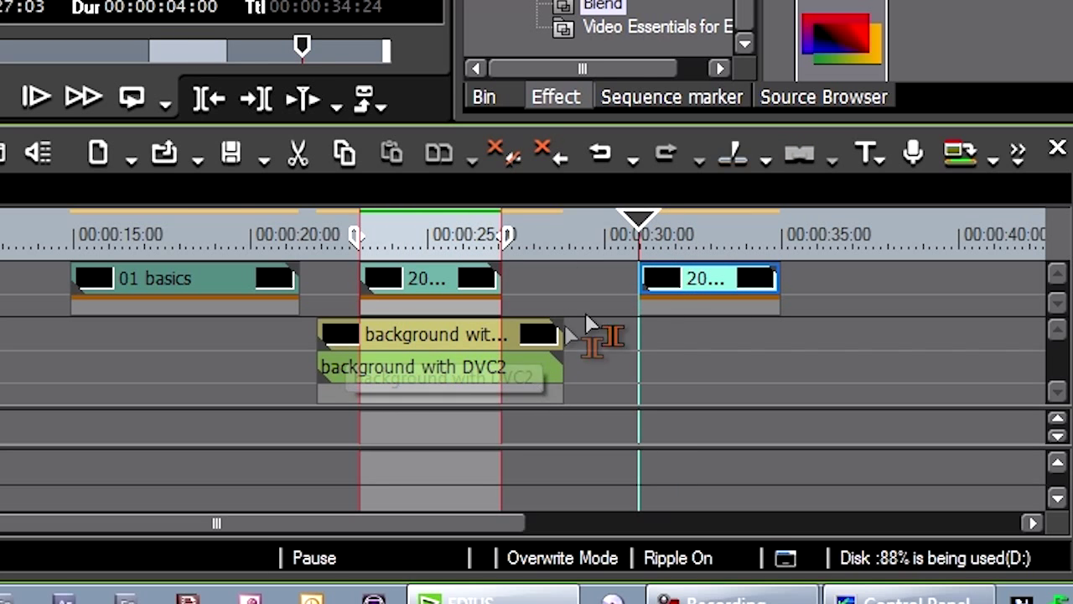
pyautogui.click(684, 239)
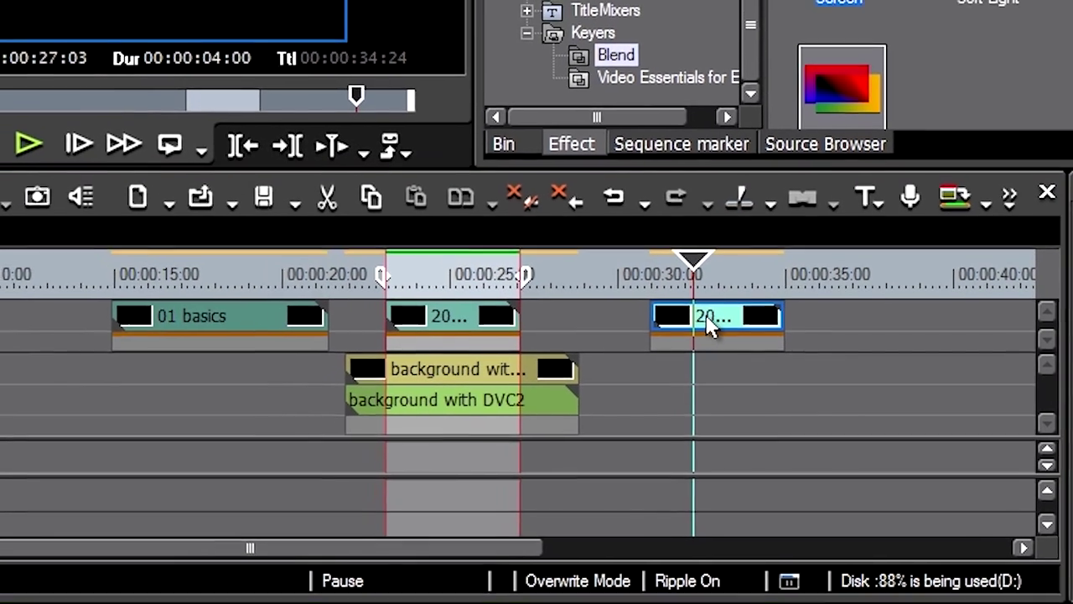
# - Open the copied title and retype it as 'Another' and 'Vistitle' on two lines
pyautogui.doubleClick(704, 281)
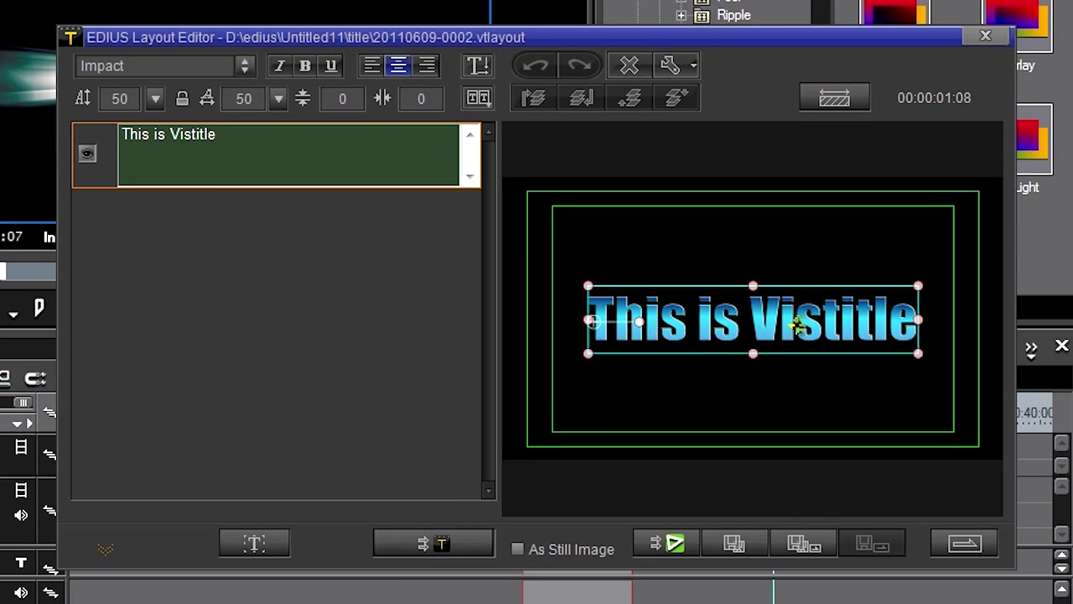
pyautogui.hotkey('ctrl', 'a')
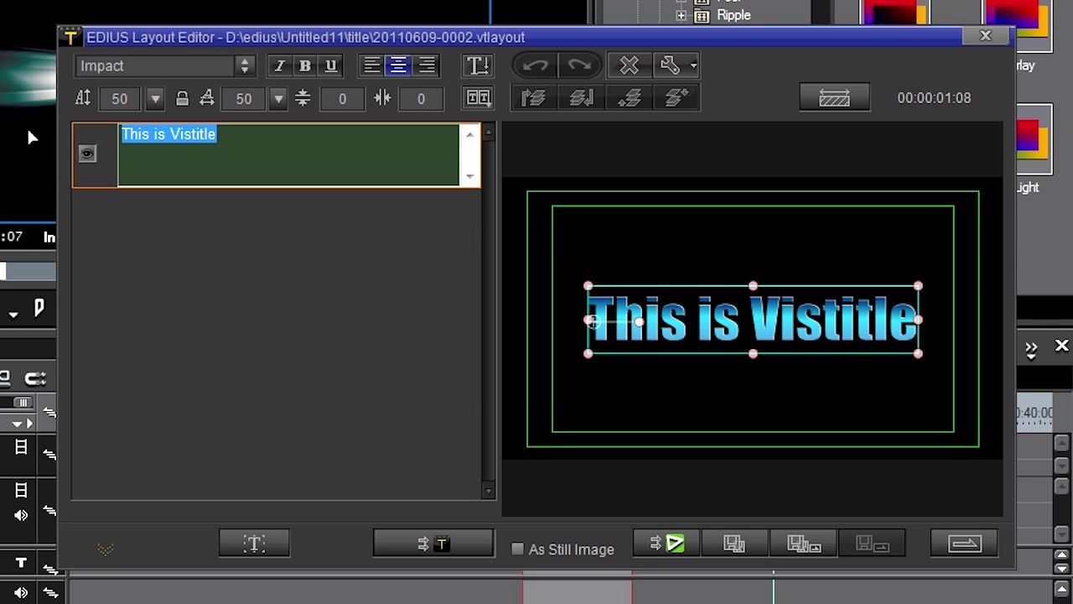
pyautogui.write('Another vistitle')
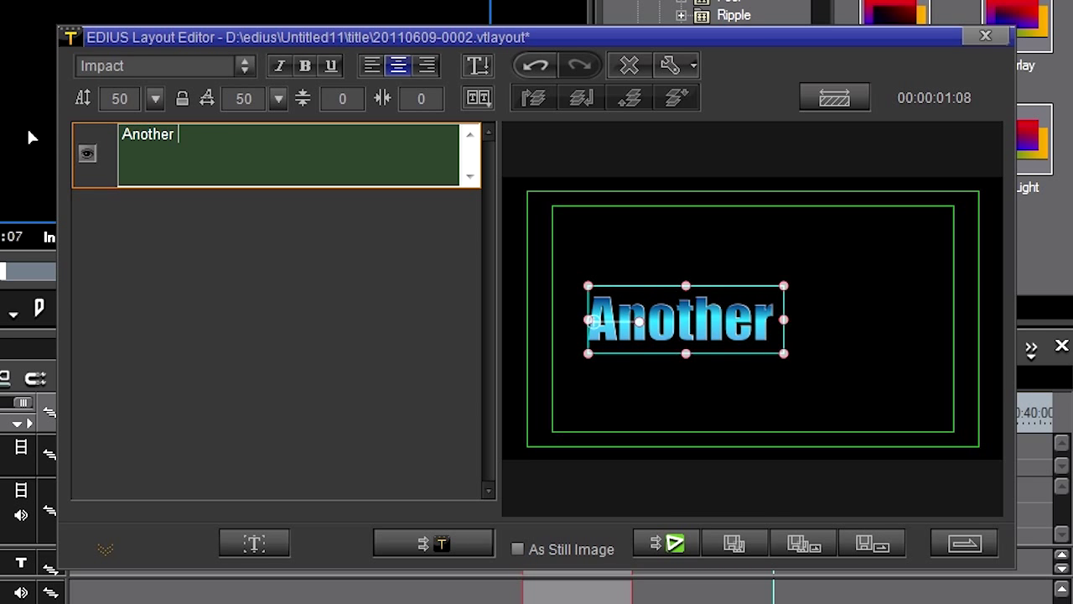
pyautogui.press('BackSpace')
pyautogui.press('BackSpace')
pyautogui.press('Return')
pyautogui.write('Vistitle')
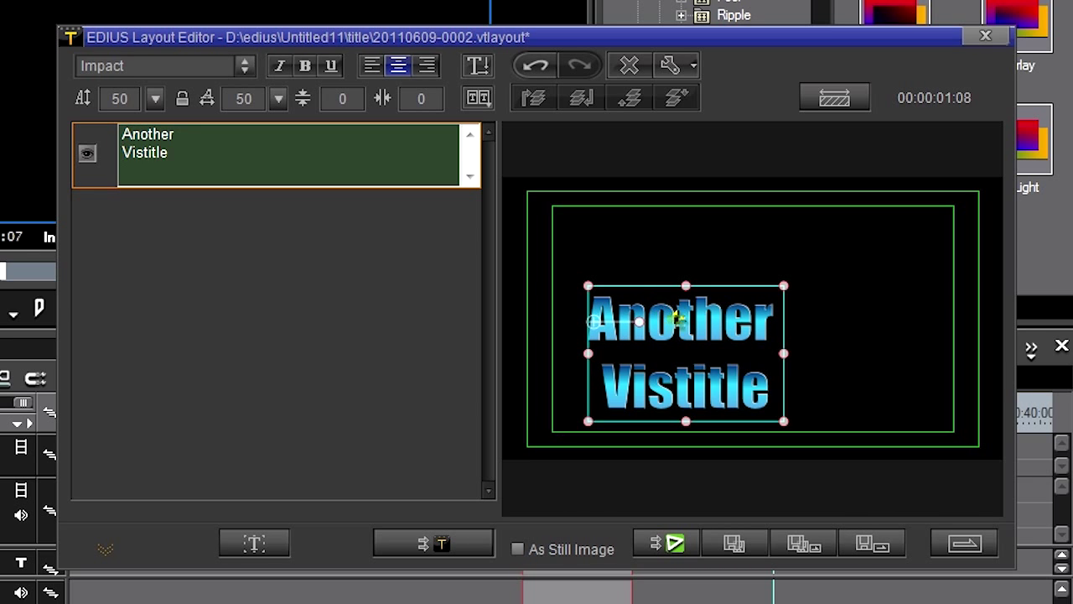
# - Centre the text in the frame and tighten the line spacing to -19
pyautogui.moveTo(680, 311); pyautogui.dragTo(753, 283)
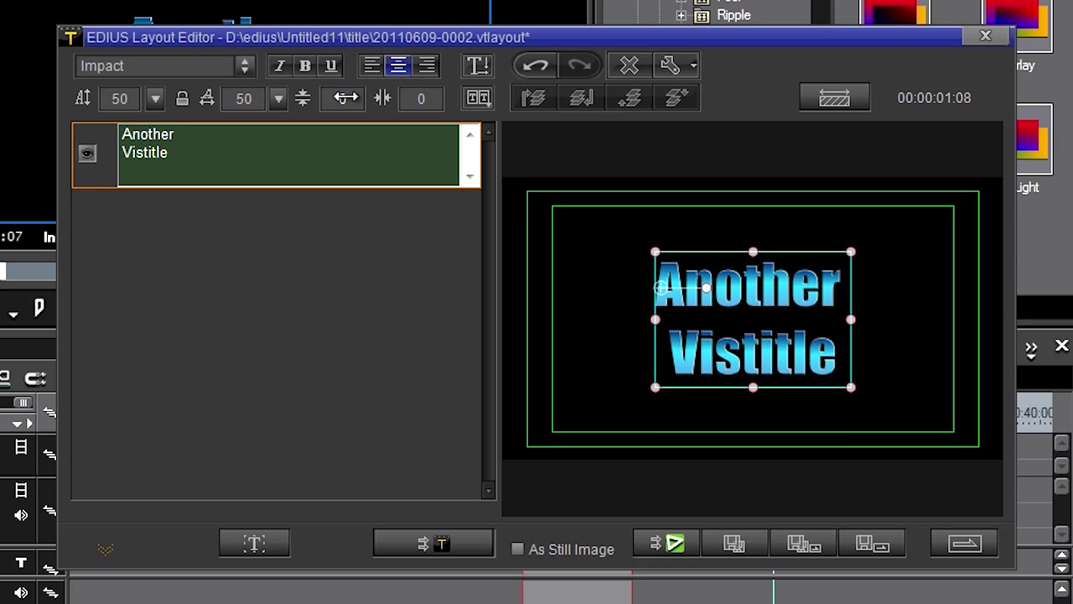
pyautogui.moveTo(345, 99); pyautogui.dragTo(326, 107)
pyautogui.moveTo(772, 299); pyautogui.dragTo(773, 319)
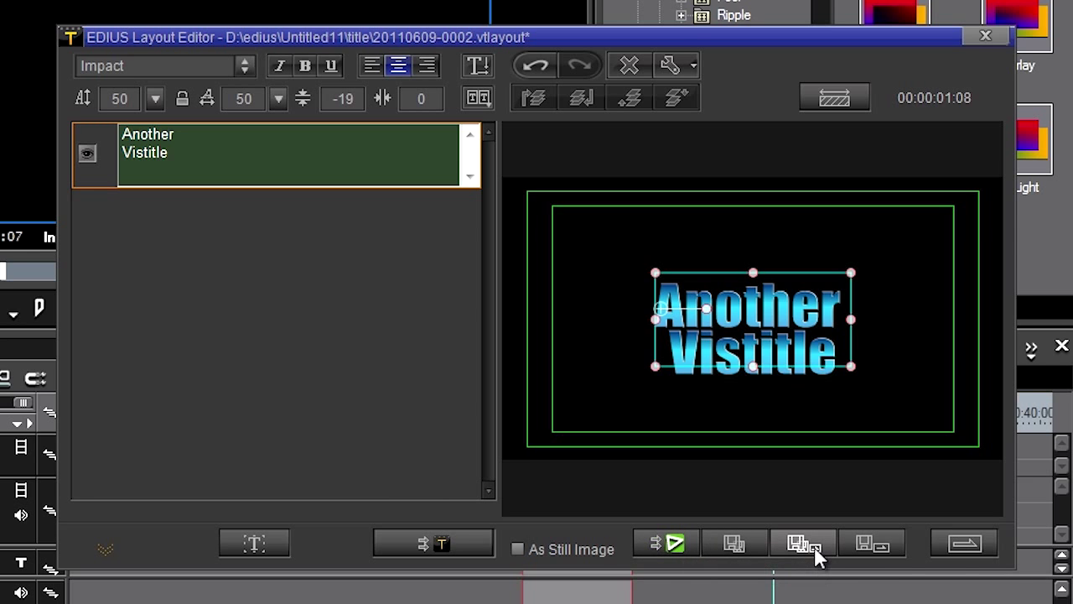
# - Save the edited title under the new name 'visitle'
pyautogui.click(734, 543)
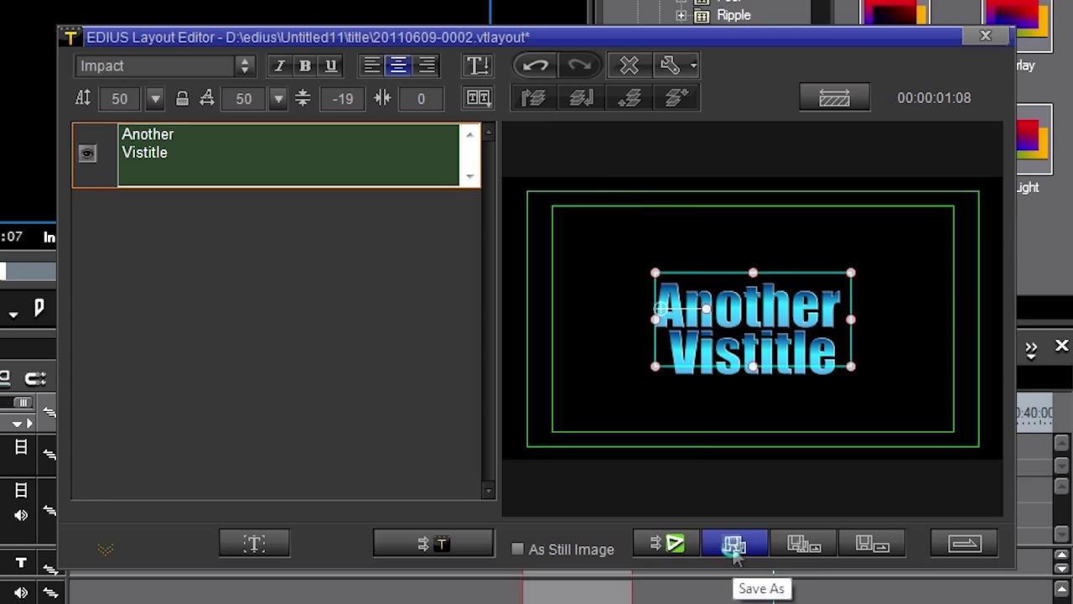
pyautogui.write('visit')
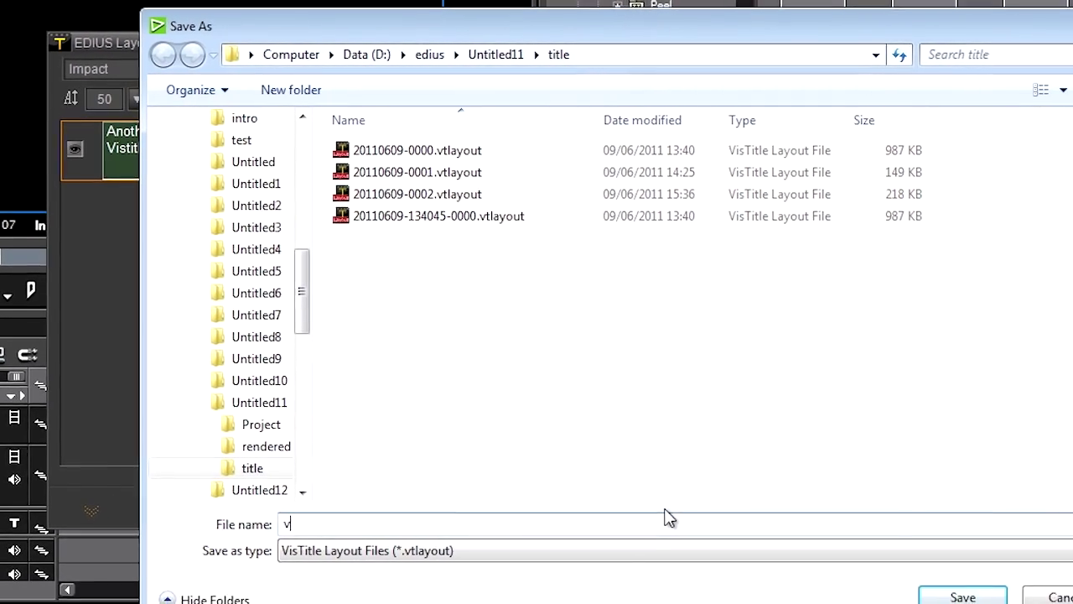
pyautogui.write('le')
pyautogui.press('Return')
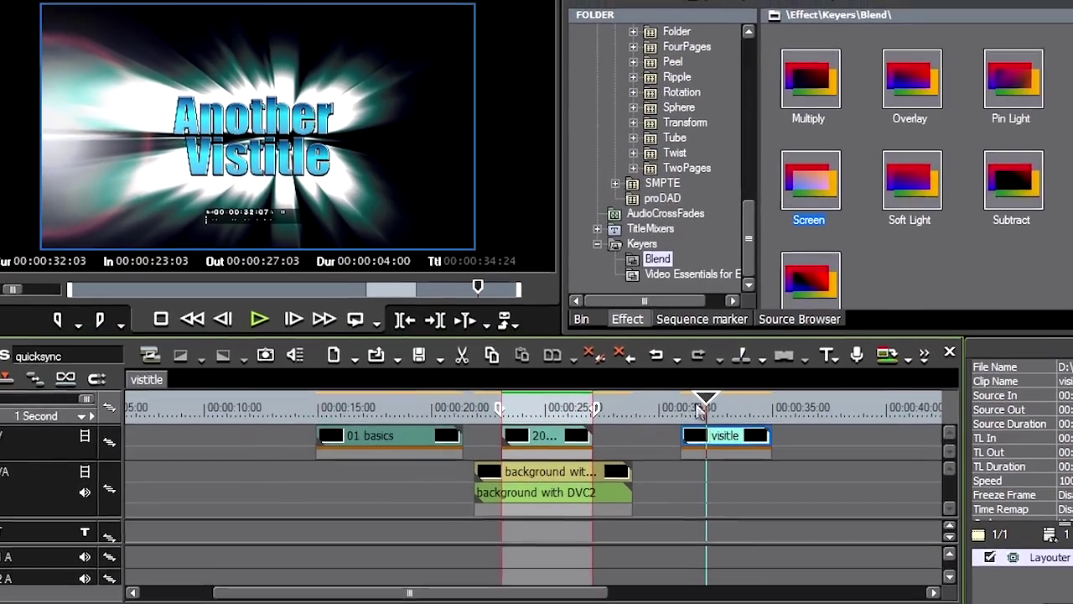
# - Play back the visitle clip and move the background clip beneath it
pyautogui.press('space')
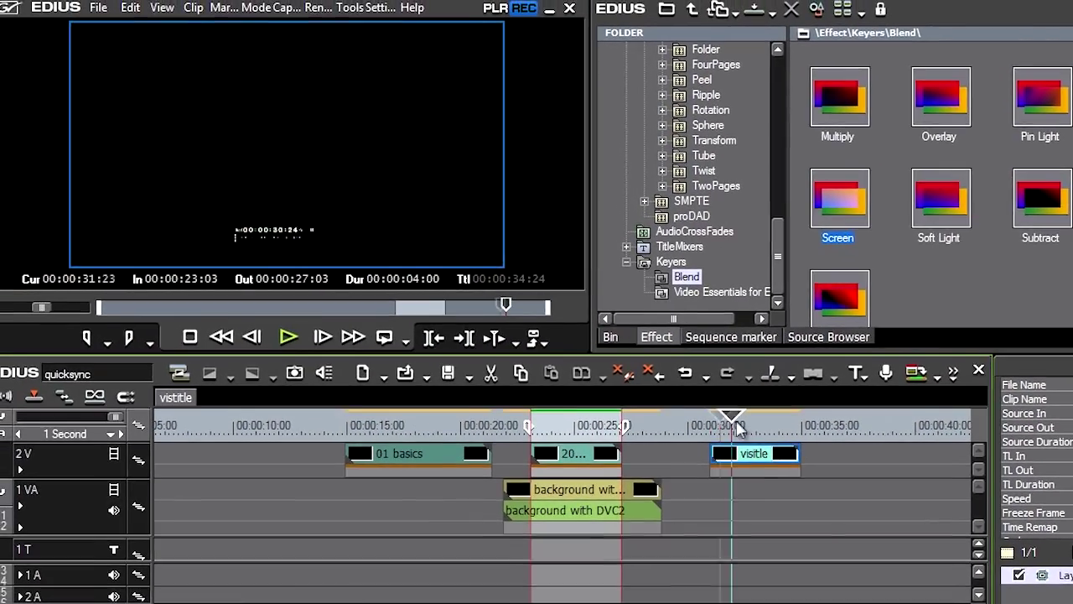
pyautogui.moveTo(776, 436); pyautogui.dragTo(761, 432)
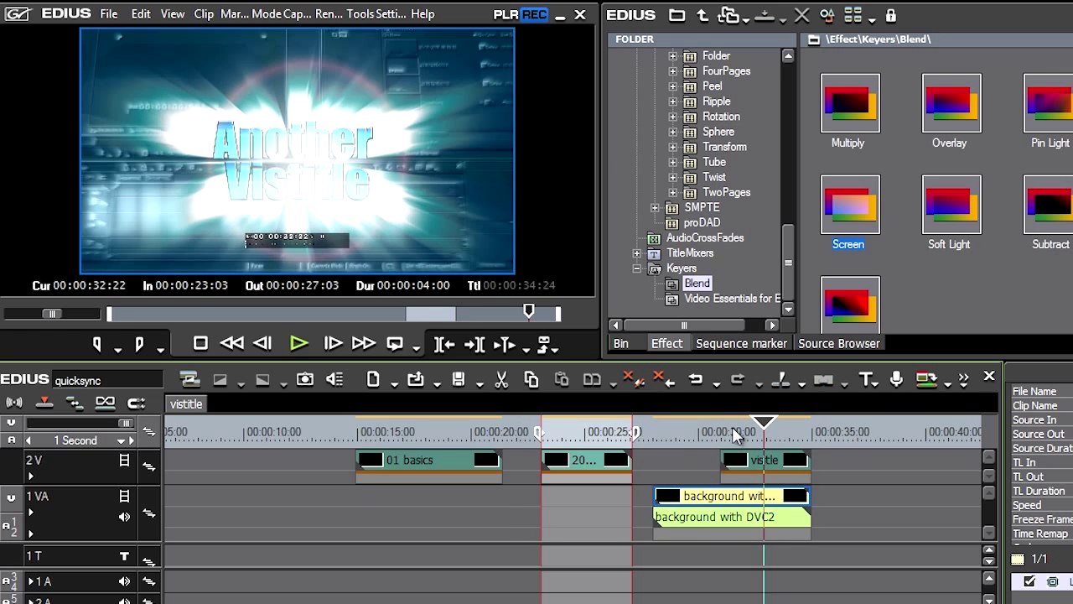
pyautogui.moveTo(759, 432)
pyautogui.mouseDown()
pyautogui.moveTo(771, 432)
pyautogui.moveTo(728, 443)
pyautogui.moveTo(772, 441)
pyautogui.moveTo(755, 444)
pyautogui.mouseUp()
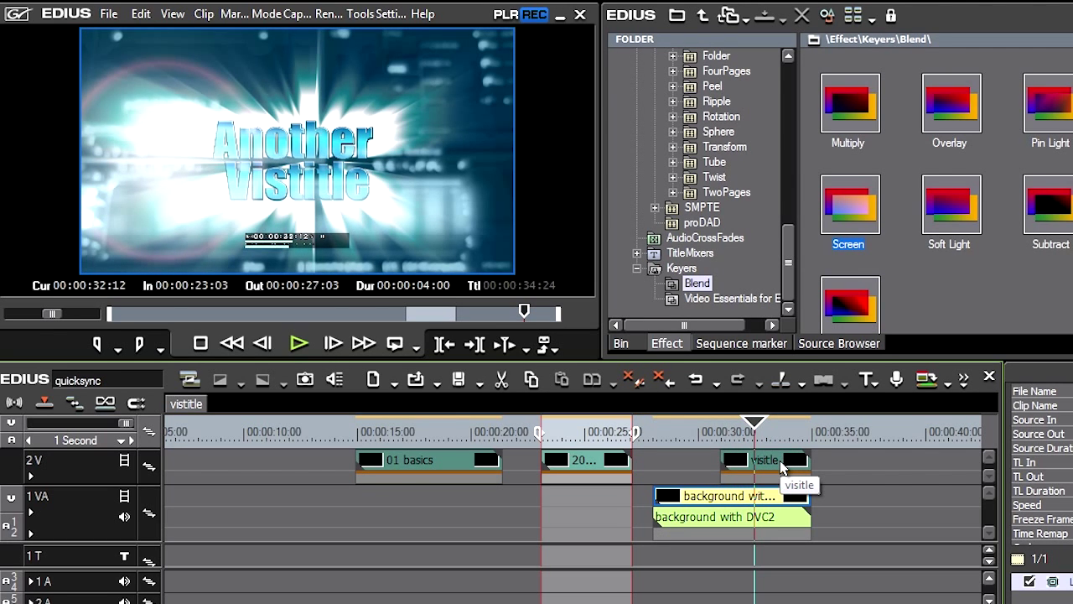
pyautogui.doubleClick(770, 460)
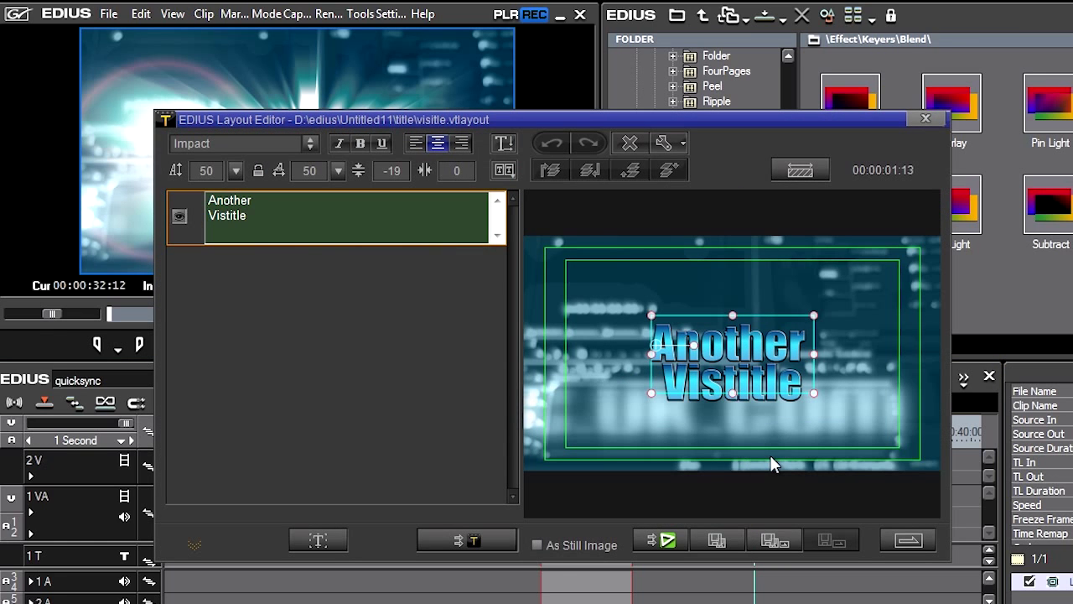
pyautogui.click(470, 541)
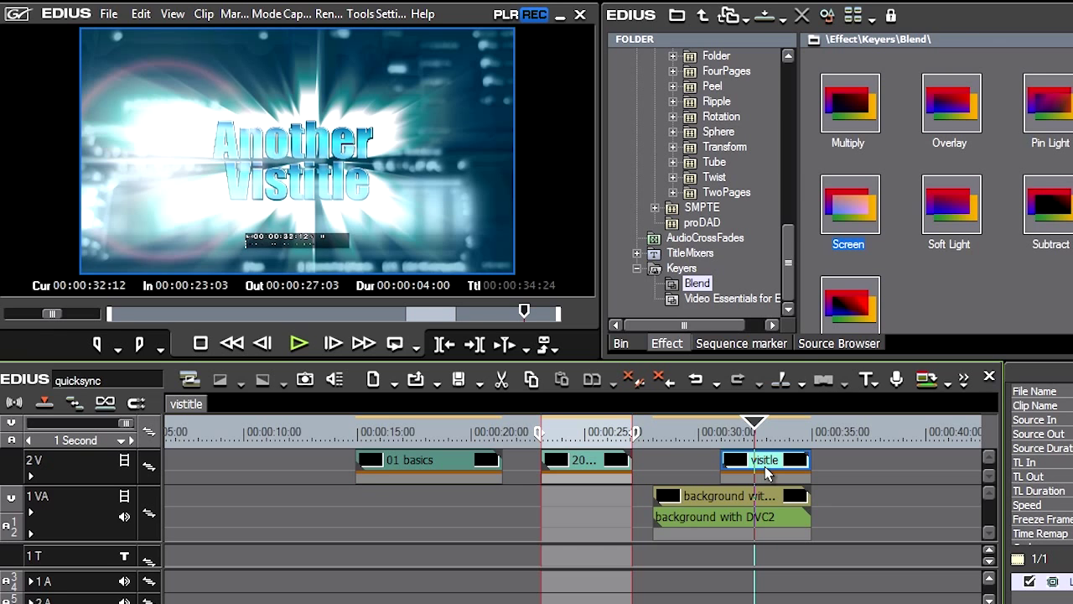
pyautogui.press('space')
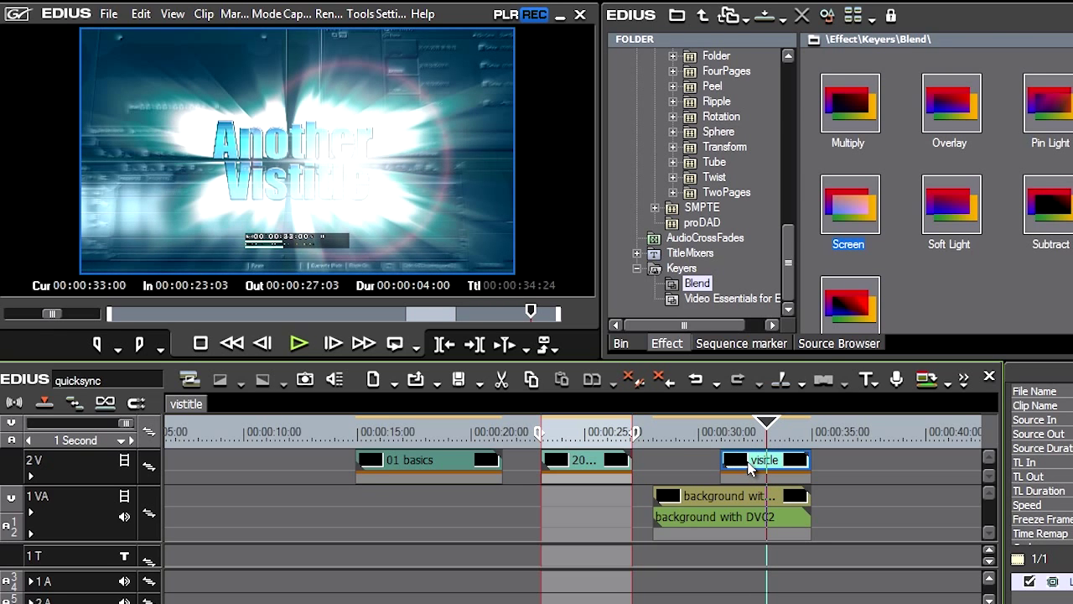
# - Copy the visitle clip further along track 2V and change its text to 'bing'
pyautogui.moveTo(751, 468); pyautogui.dragTo(900, 469)
pyautogui.doubleClick(901, 470)
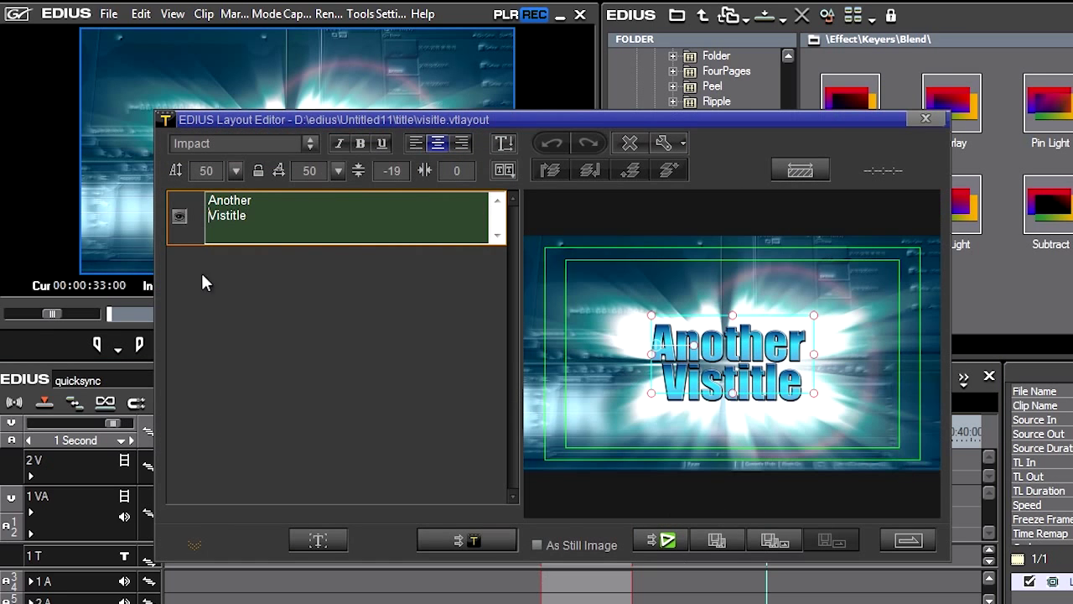
pyautogui.moveTo(279, 223); pyautogui.dragTo(155, 198)
pyautogui.write('bing')
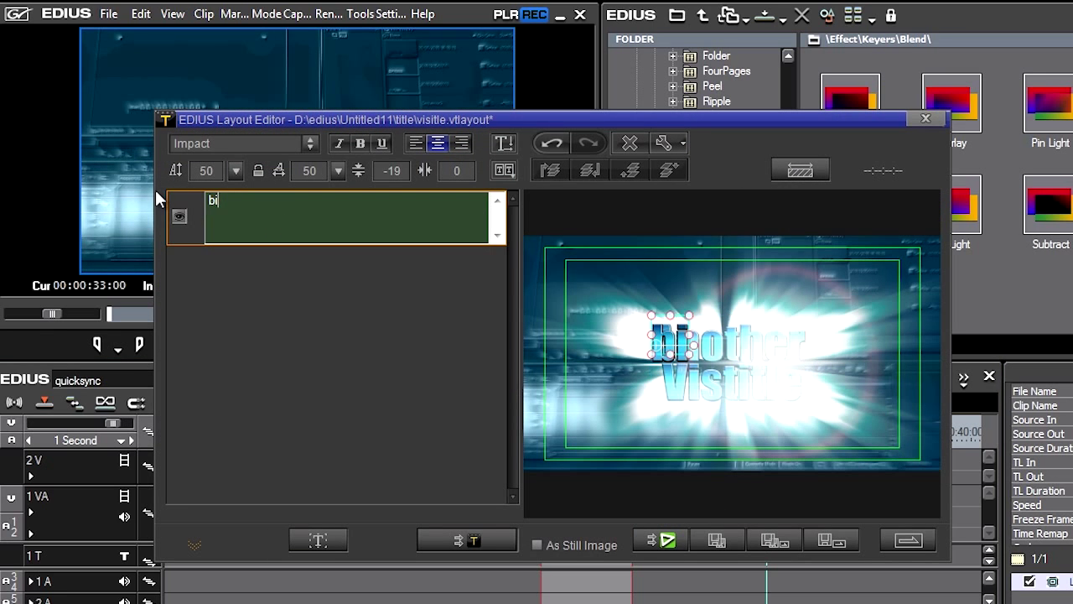
# - Save the edited title as 'bing' and park the playhead at 00:00:41:23
pyautogui.click(717, 543)
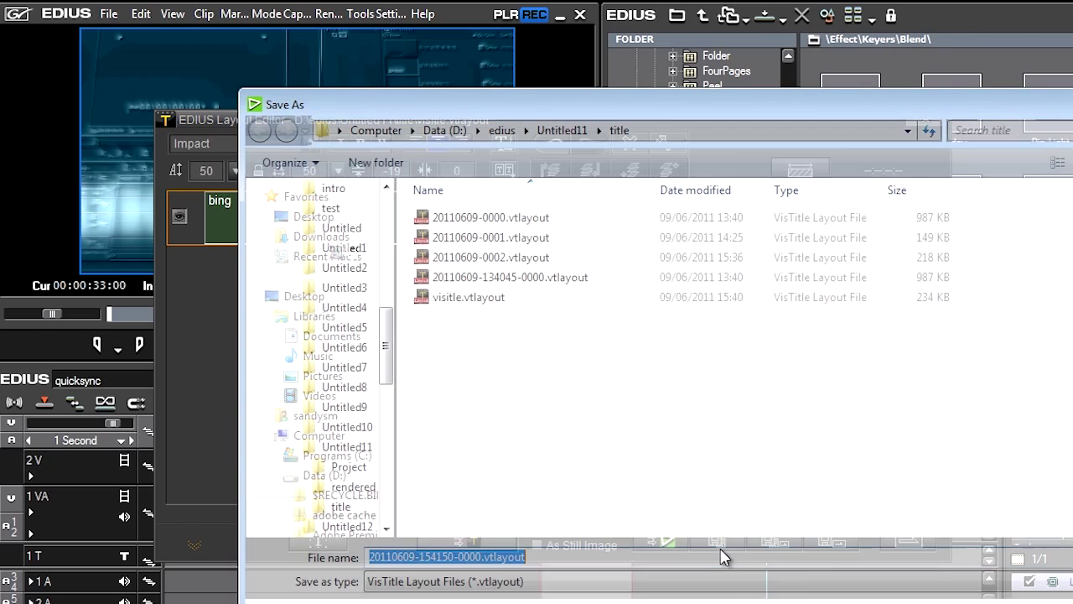
pyautogui.write('bing')
pyautogui.press('Return')
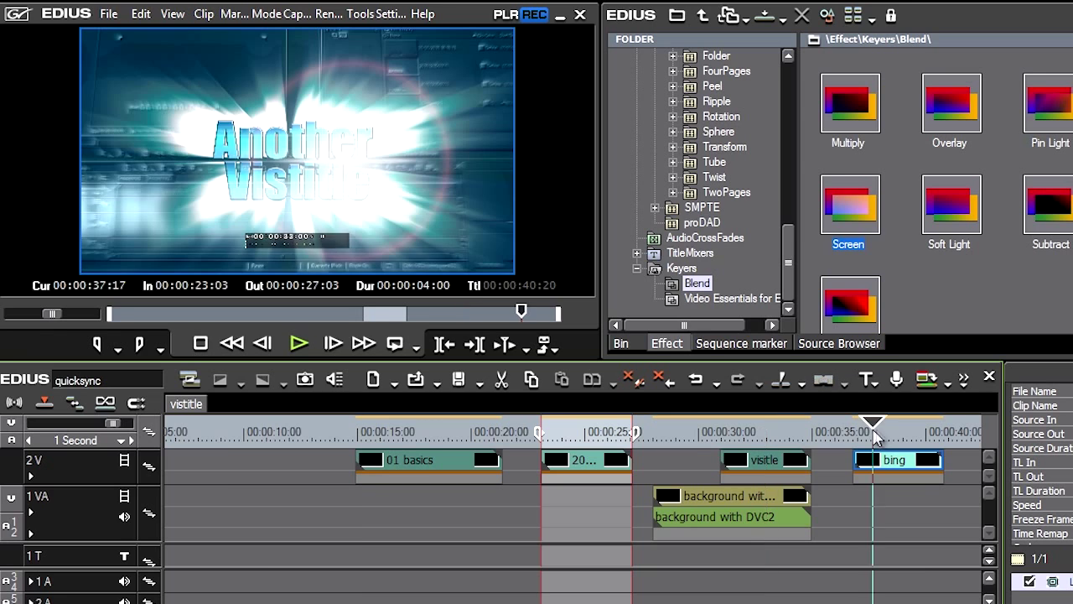
pyautogui.click(713, 432)
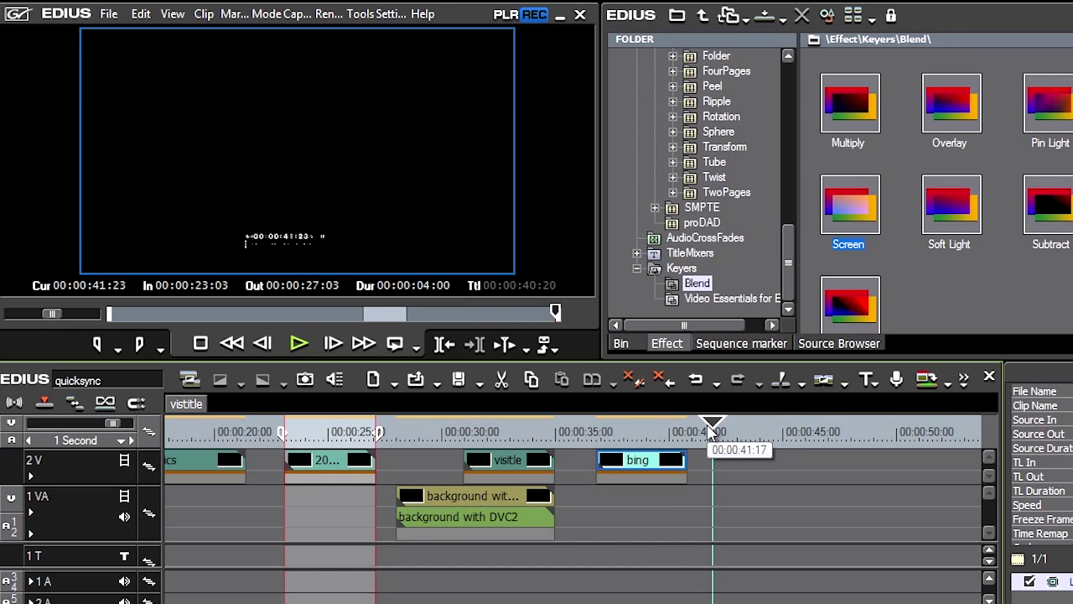
# - Create a new VisTitle title from the timeline's Title dropdown
pyautogui.click(869, 382)
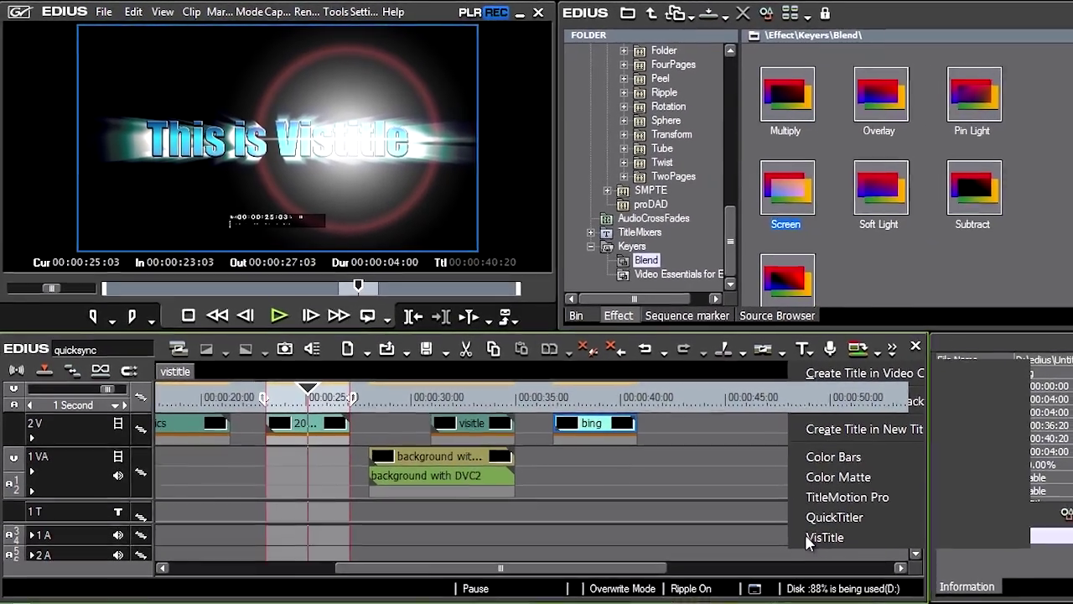
pyautogui.click(842, 554)
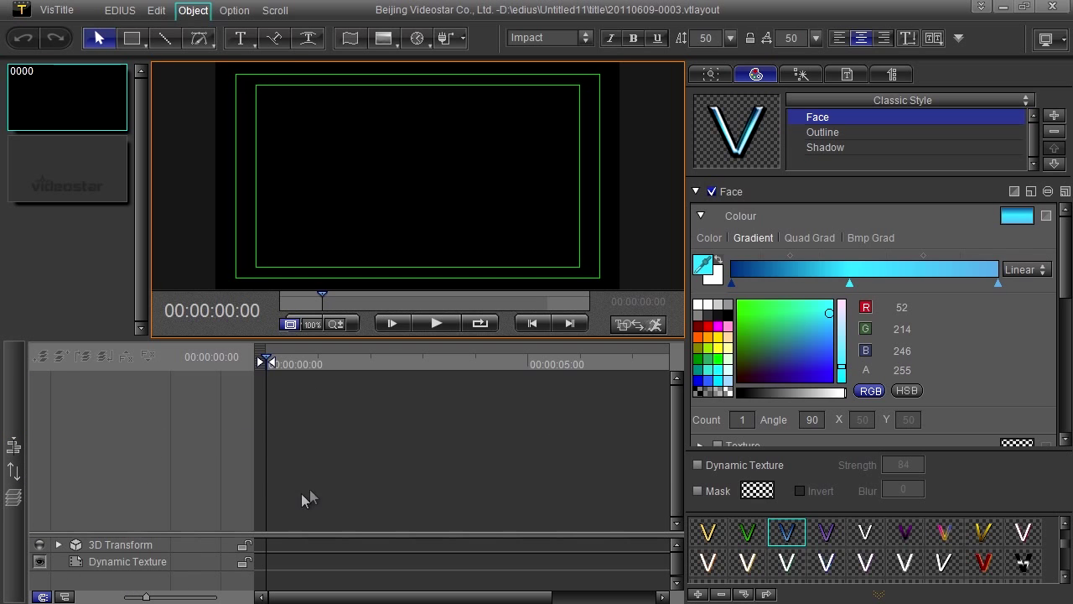
# - Open the template library and browse the Object and Shader Style presets, including Custom and Neon
pyautogui.click(13, 498)
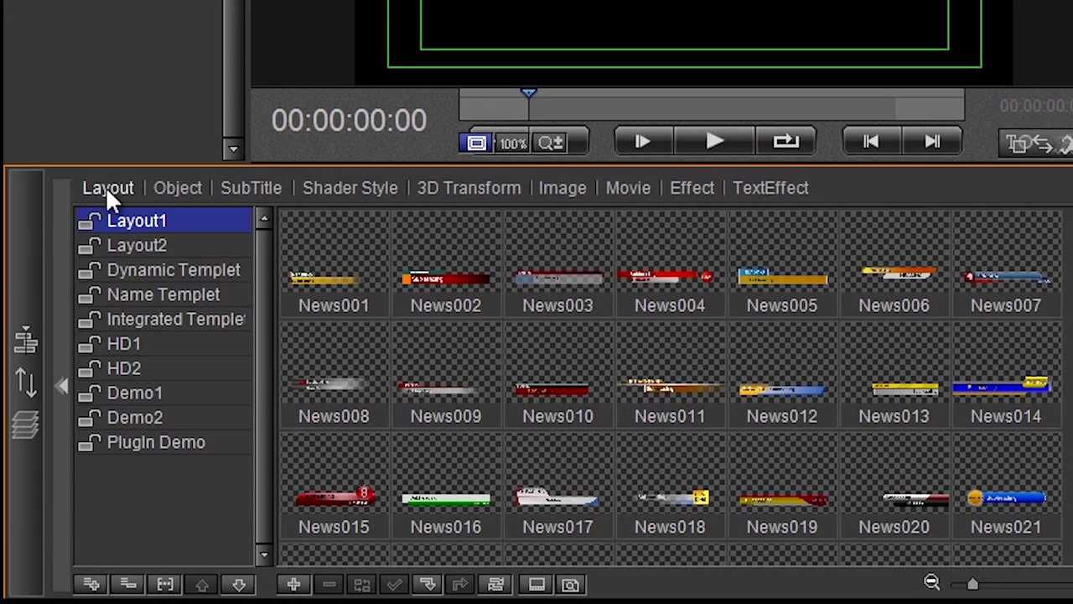
pyautogui.click(177, 188)
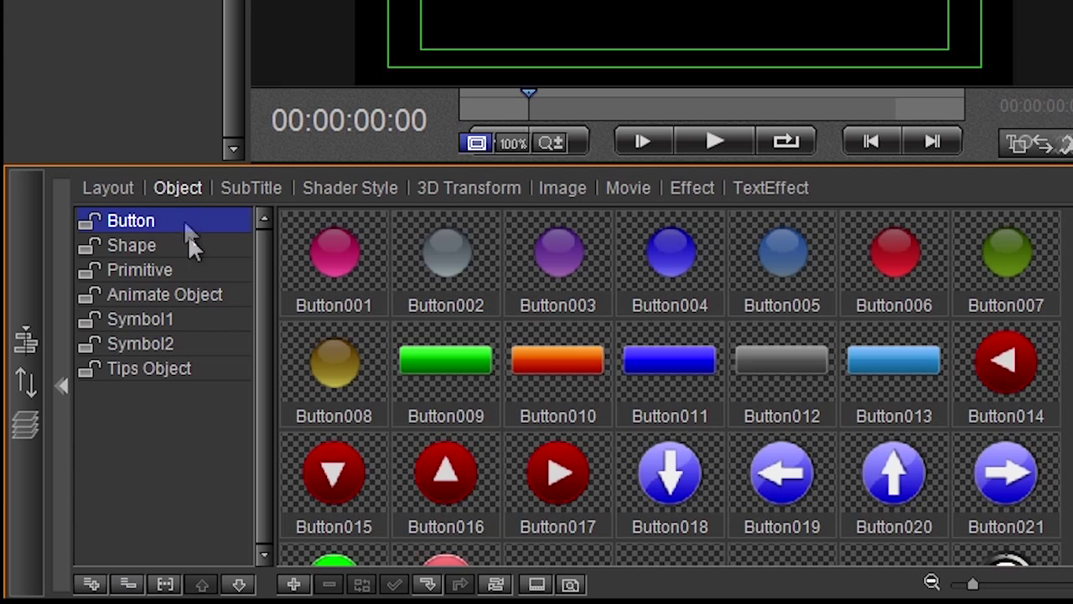
pyautogui.click(260, 186)
pyautogui.click(372, 189)
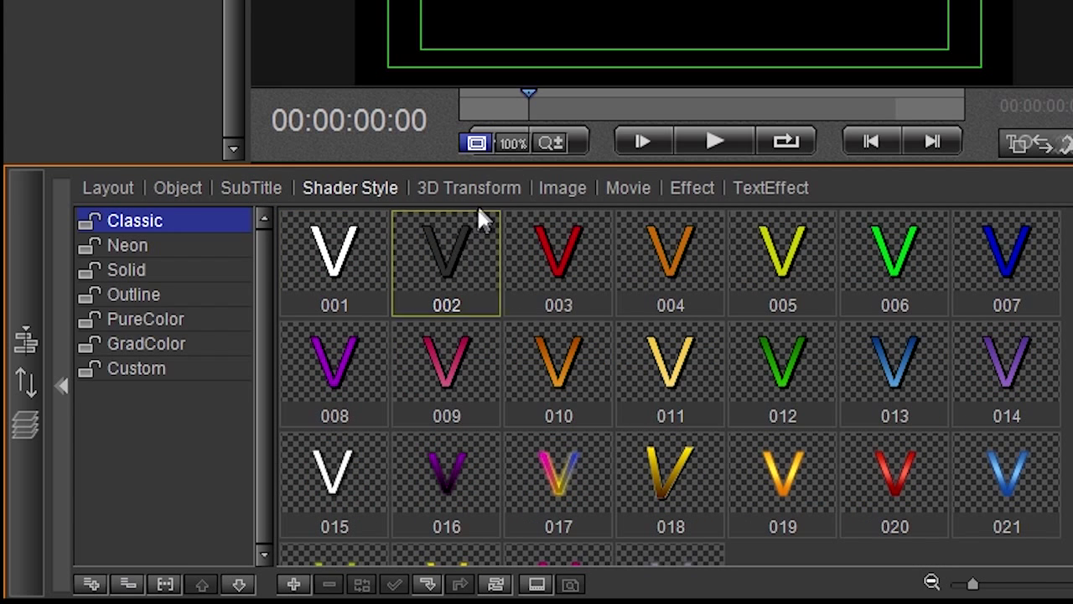
pyautogui.click(159, 321)
pyautogui.click(151, 373)
pyautogui.click(149, 318)
pyautogui.click(138, 295)
pyautogui.click(138, 247)
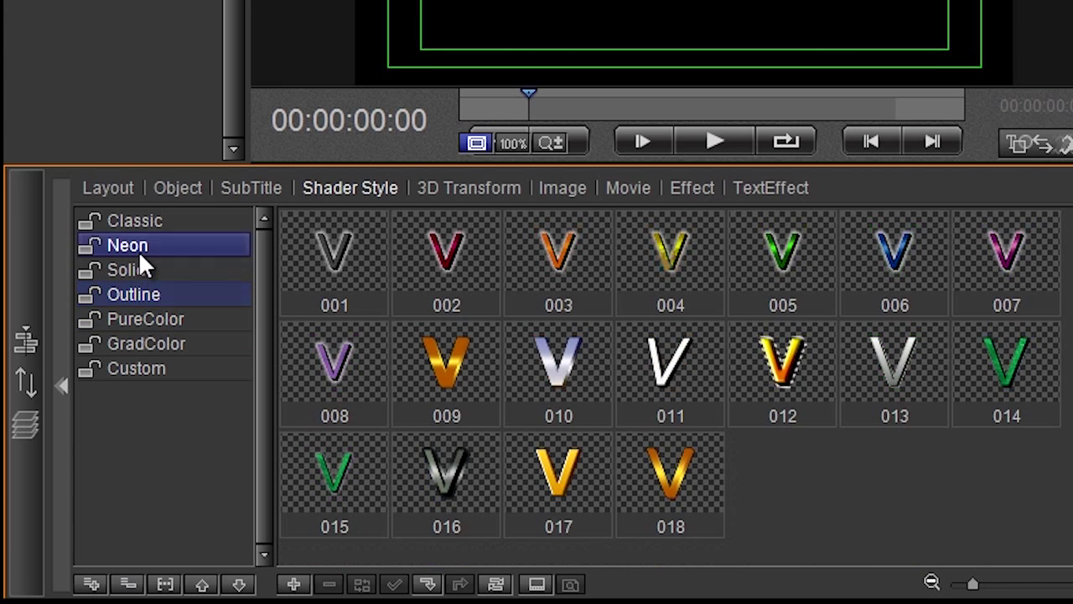
# - Browse the 3D Transform and Image presets, then pick Lightearth in the Movie category
pyautogui.click(482, 191)
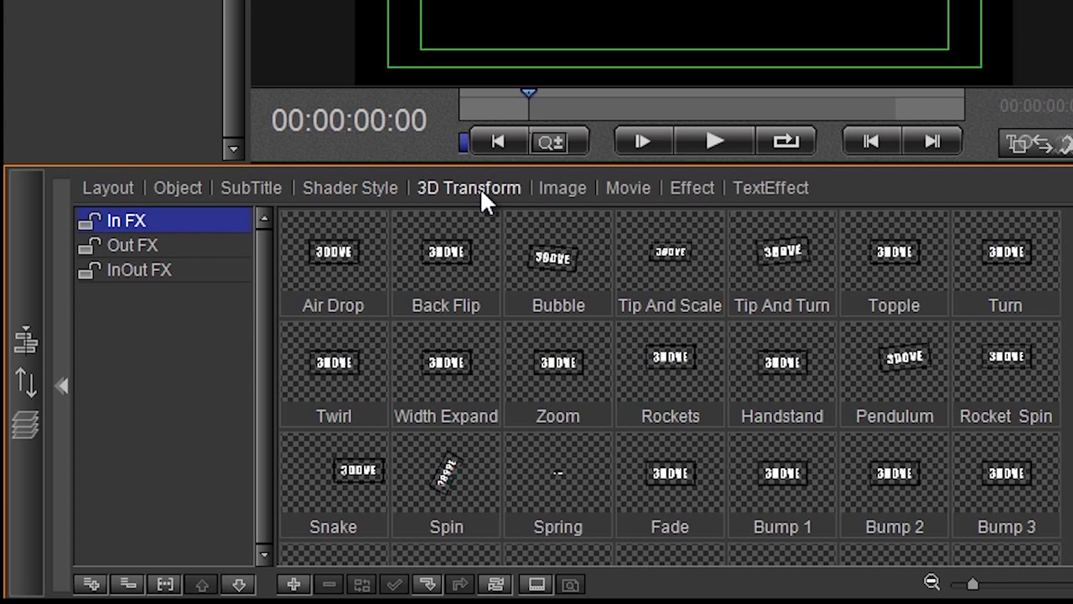
pyautogui.click(561, 182)
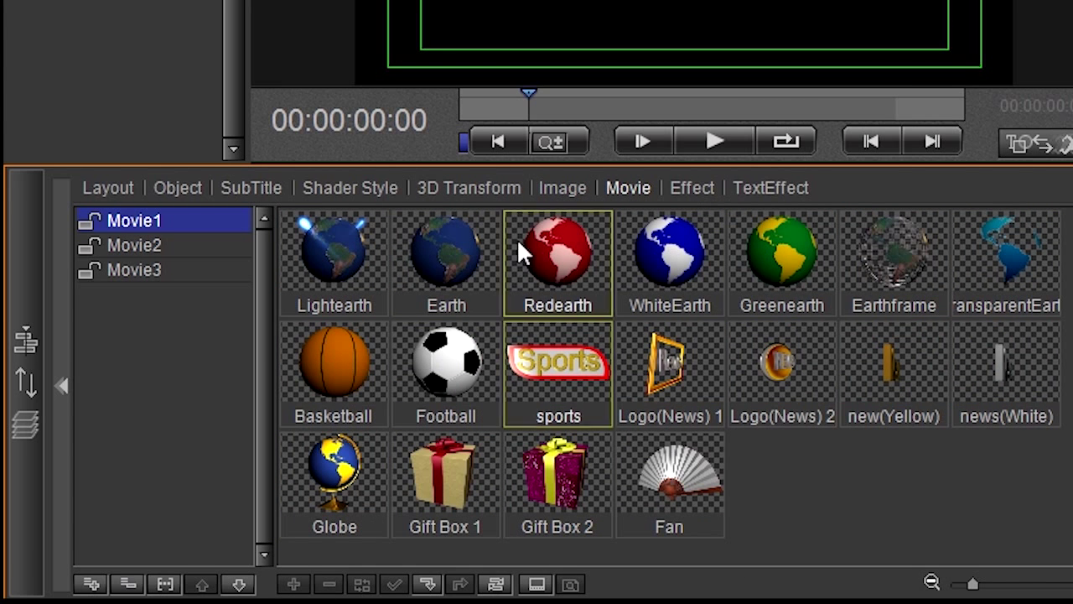
pyautogui.click(520, 245)
pyautogui.click(315, 243)
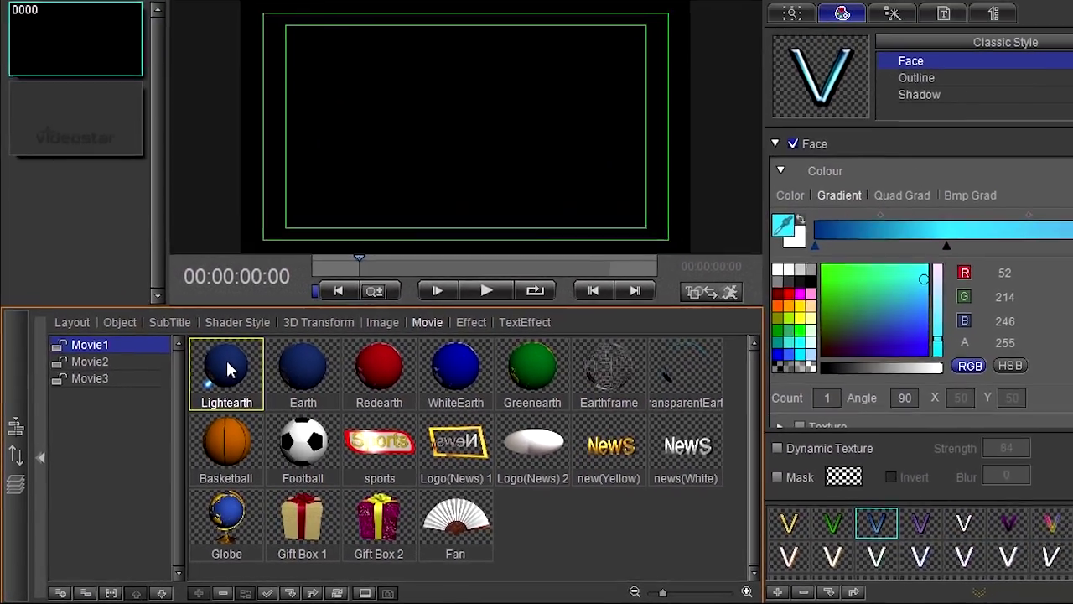
# - Add the Lightearth globe at 744.39, 492.96, scaled to 168.37%, and preview it
pyautogui.doubleClick(262, 331)
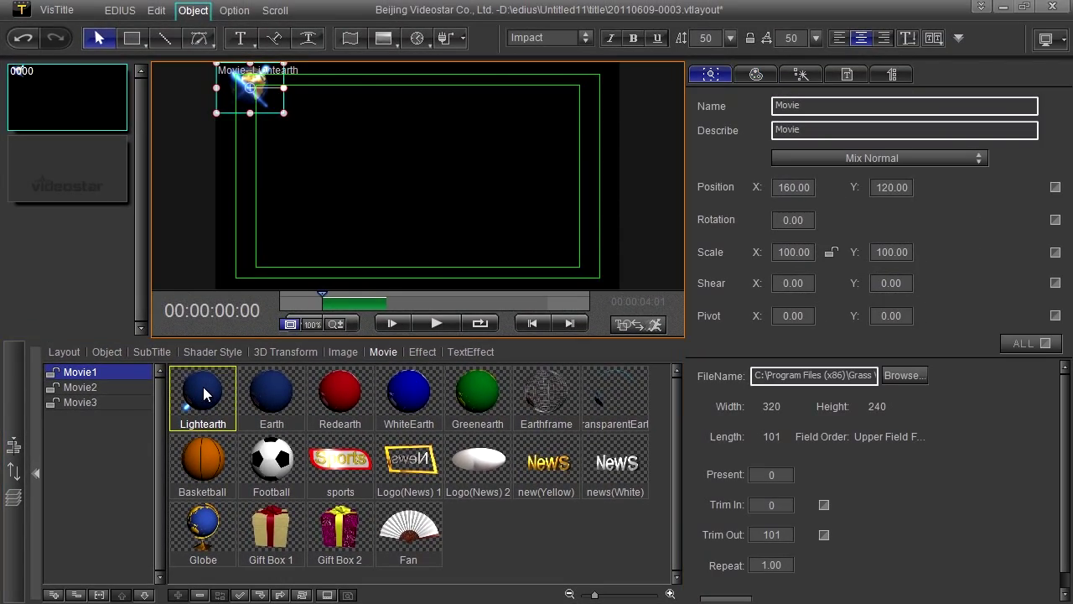
pyautogui.moveTo(250, 88); pyautogui.dragTo(422, 121)
pyautogui.click(432, 324)
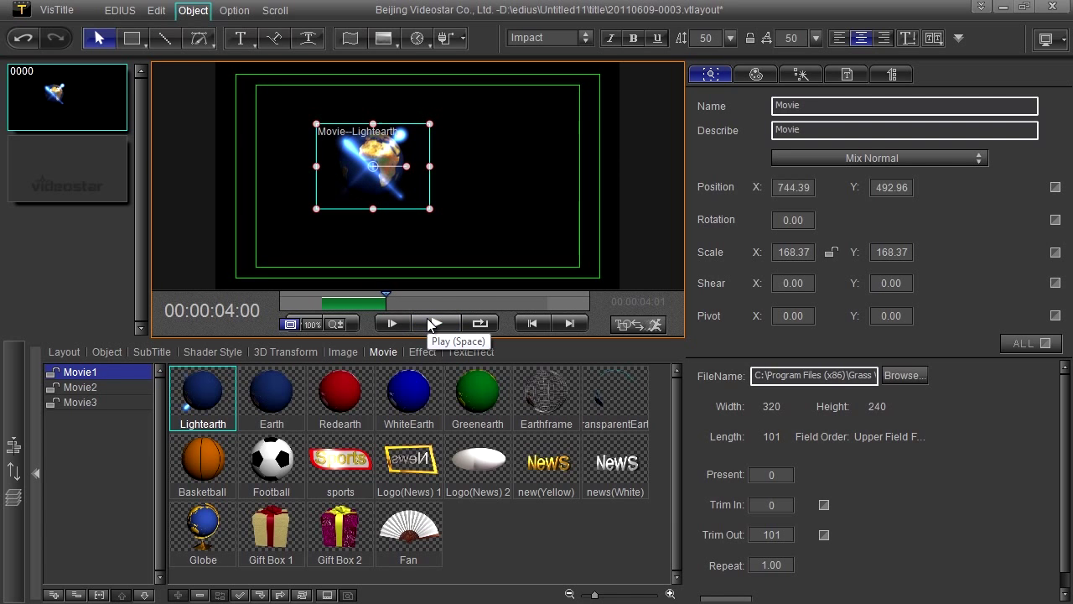
# - Show the Char by Char text effect animations
pyautogui.click(423, 352)
pyautogui.click(468, 351)
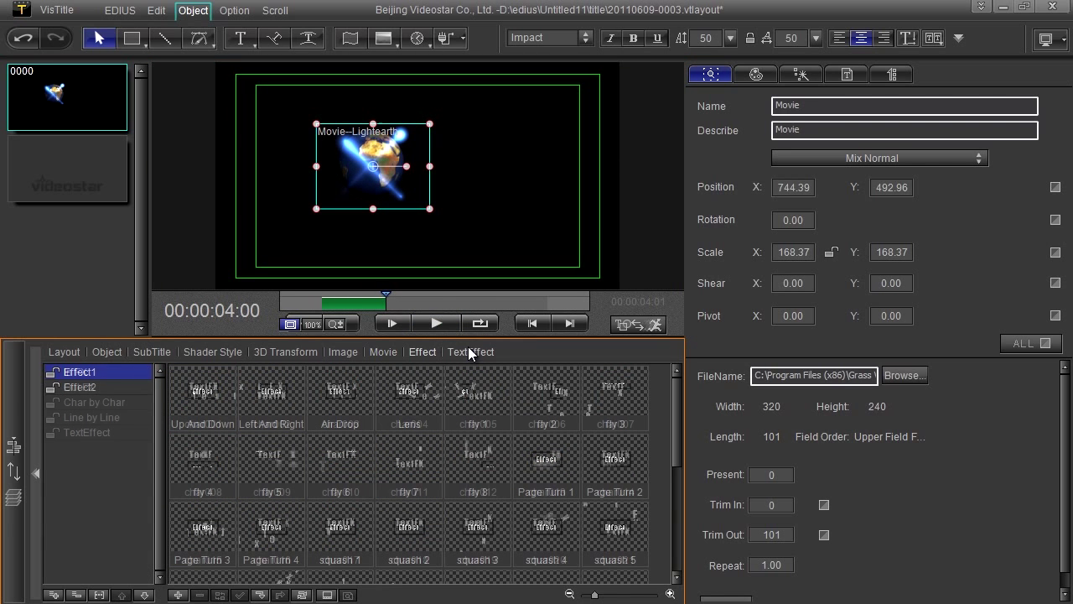
pyautogui.click(100, 406)
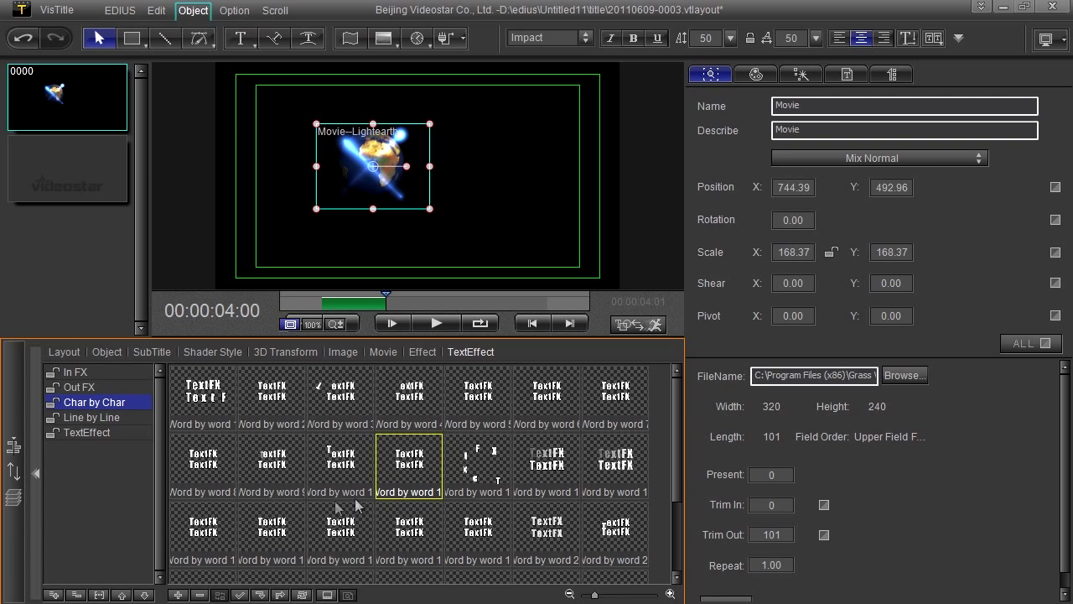
# - Return to the Layout templates and view the HD and Demo1 groups
pyautogui.click(58, 353)
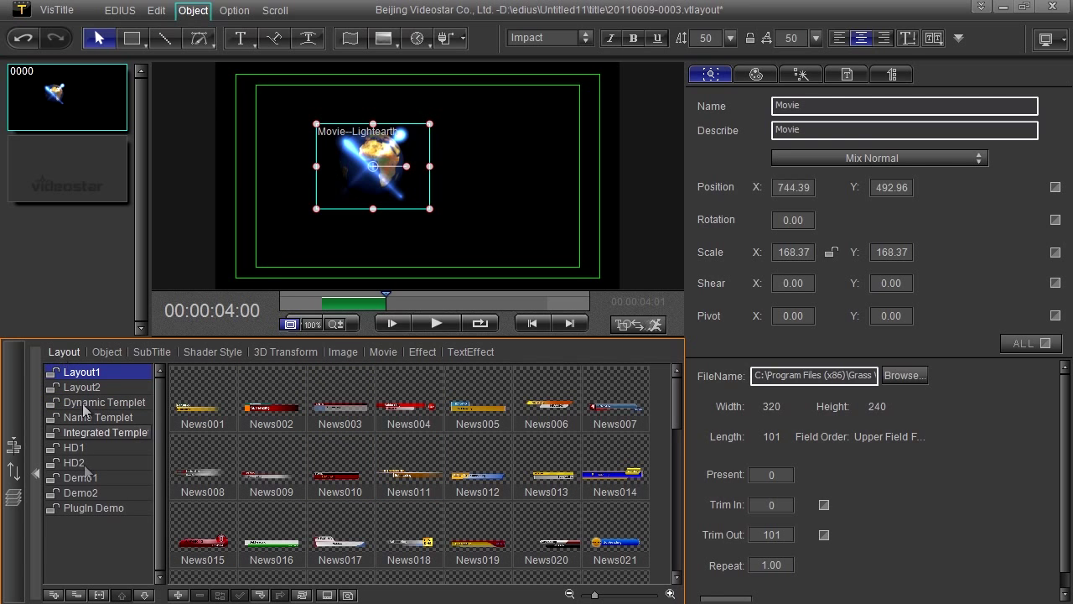
pyautogui.click(74, 447)
pyautogui.click(76, 478)
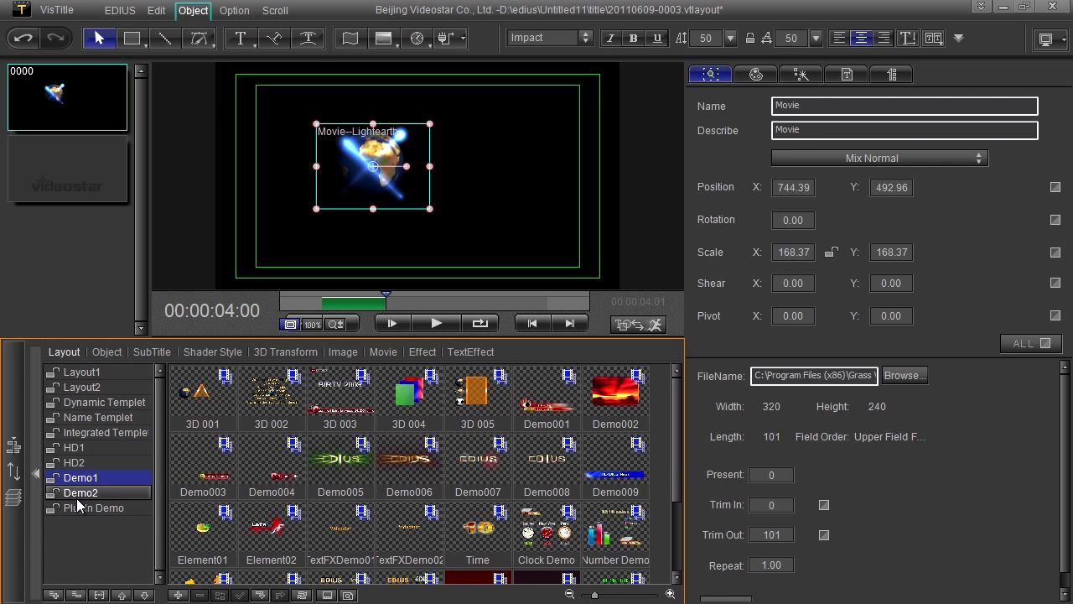
# - Load and play the Demo005 template, then load and play the Paintstroke demo
pyautogui.doubleClick(341, 459)
pyautogui.click(437, 323)
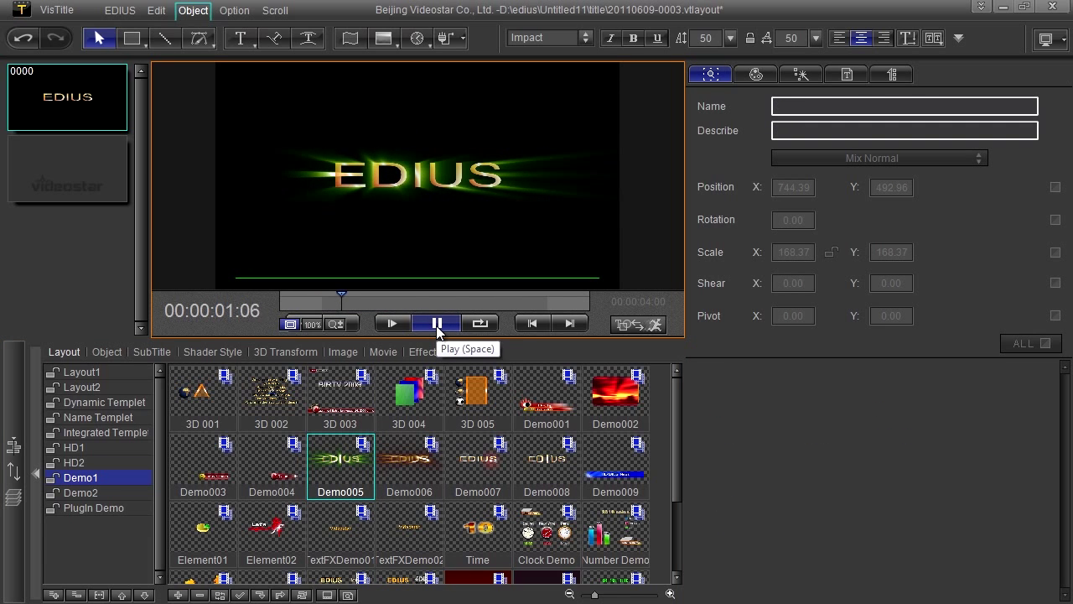
pyautogui.click(437, 323)
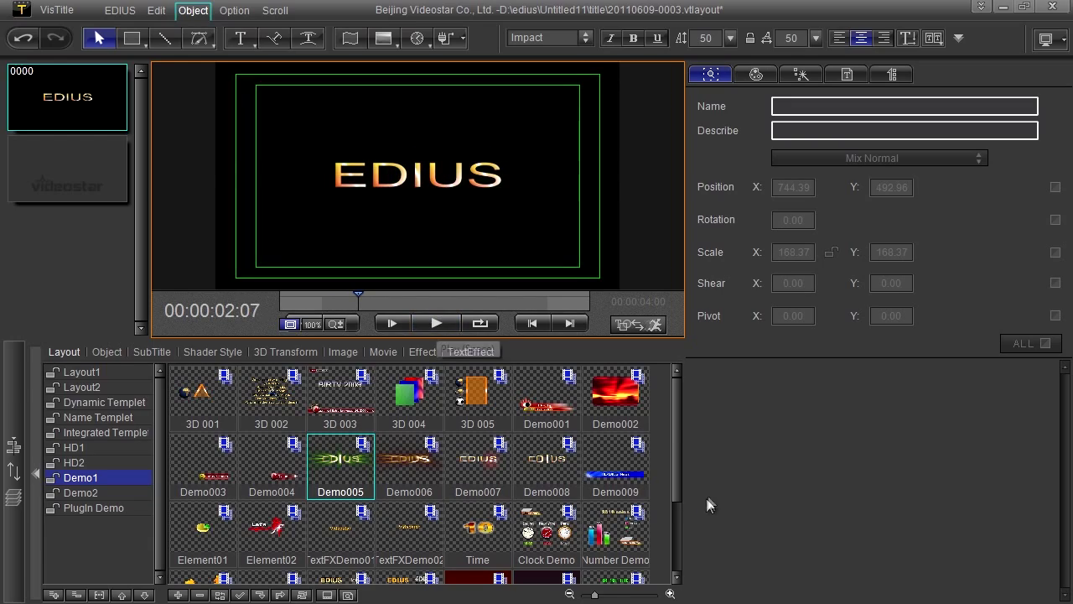
pyautogui.scroll(-1, 189, 507)
pyautogui.click(440, 326)
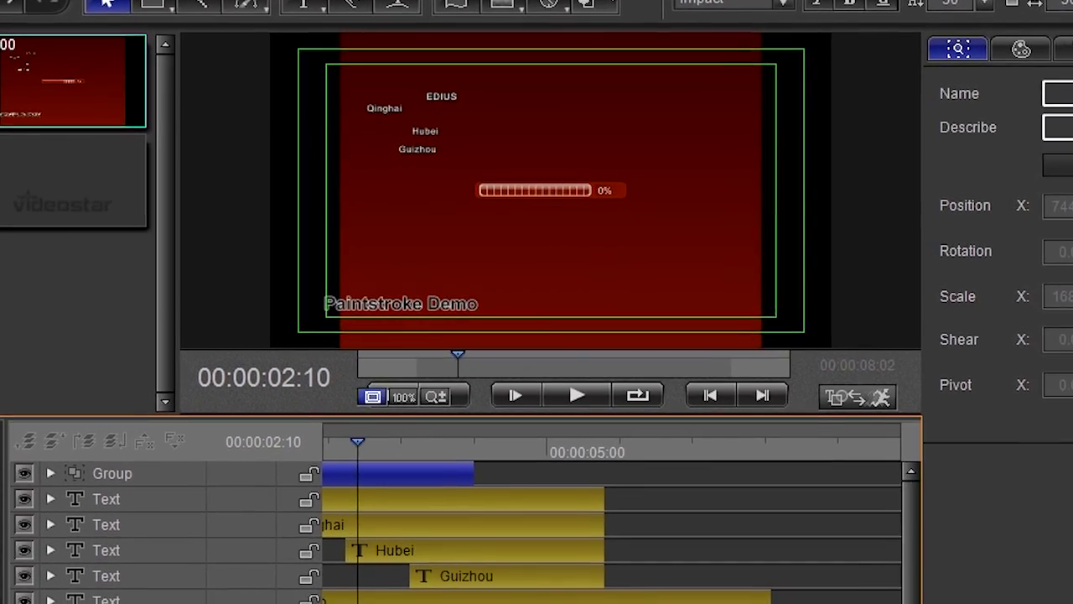
# - Move the playhead back to 00:00:00:16 and briefly expand then collapse the Group layer
pyautogui.hscroll(-4, 362, 560)
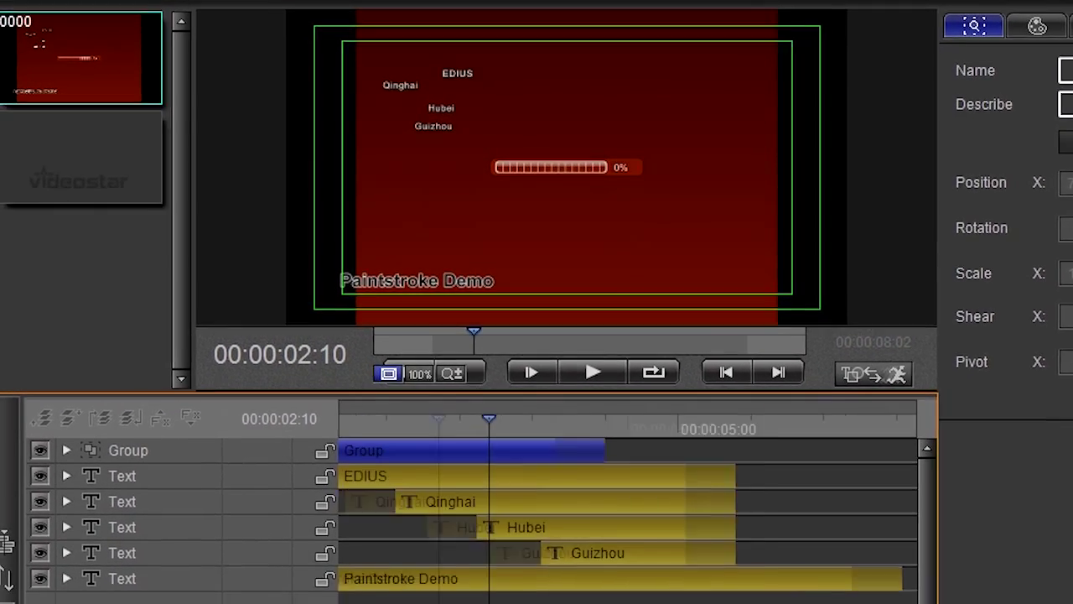
pyautogui.moveTo(428, 411)
pyautogui.mouseDown()
pyautogui.moveTo(400, 411)
pyautogui.moveTo(410, 411)
pyautogui.mouseUp()
pyautogui.click(74, 439)
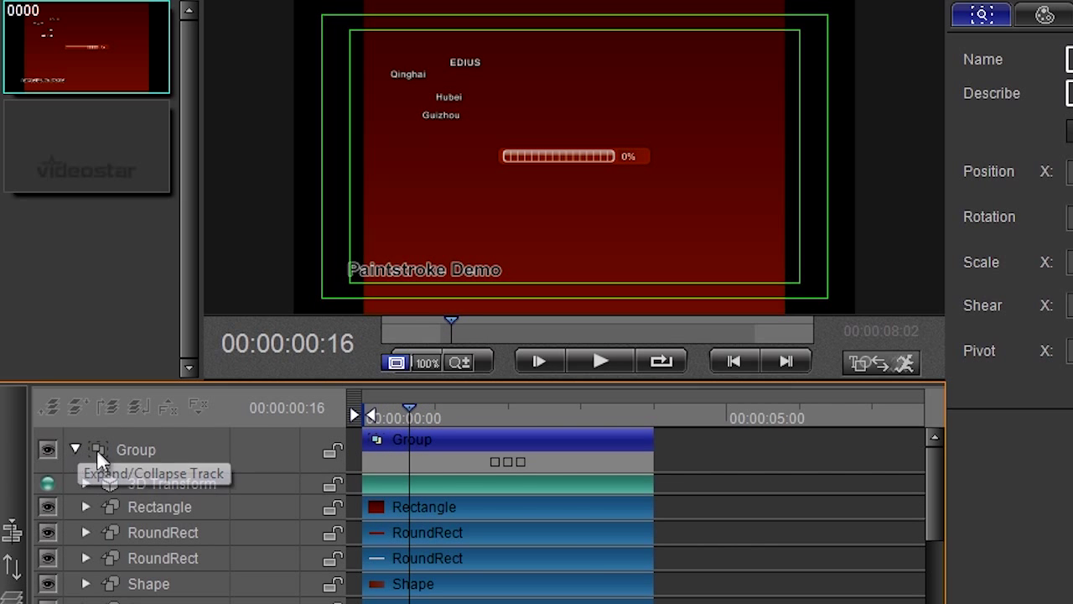
pyautogui.click(73, 444)
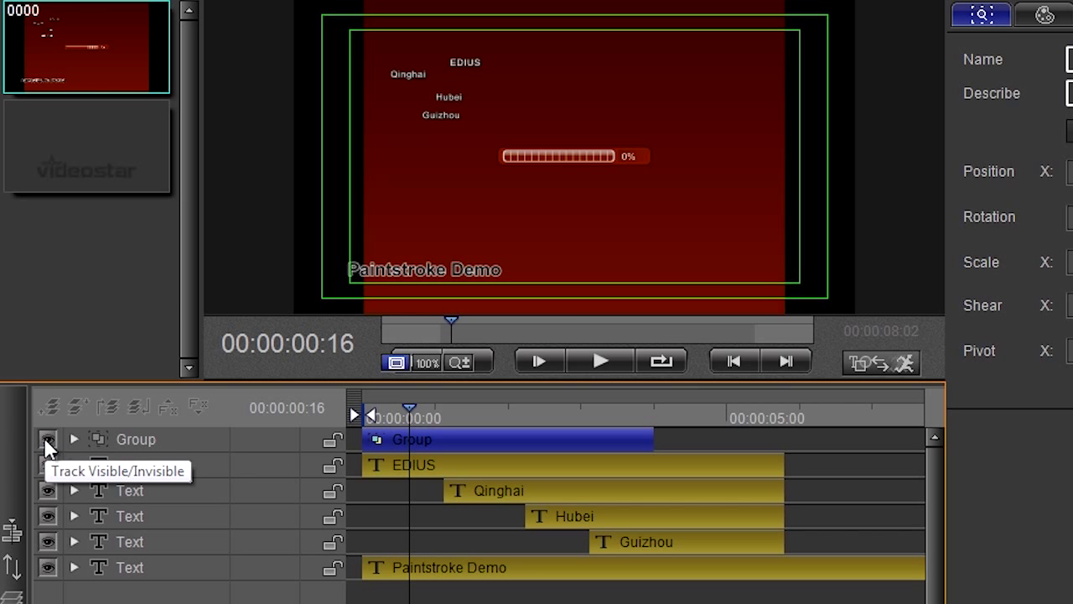
# - Toggle the red background group's visibility off and on several times, leaving it visible
pyautogui.click(45, 441)
pyautogui.click(45, 441)
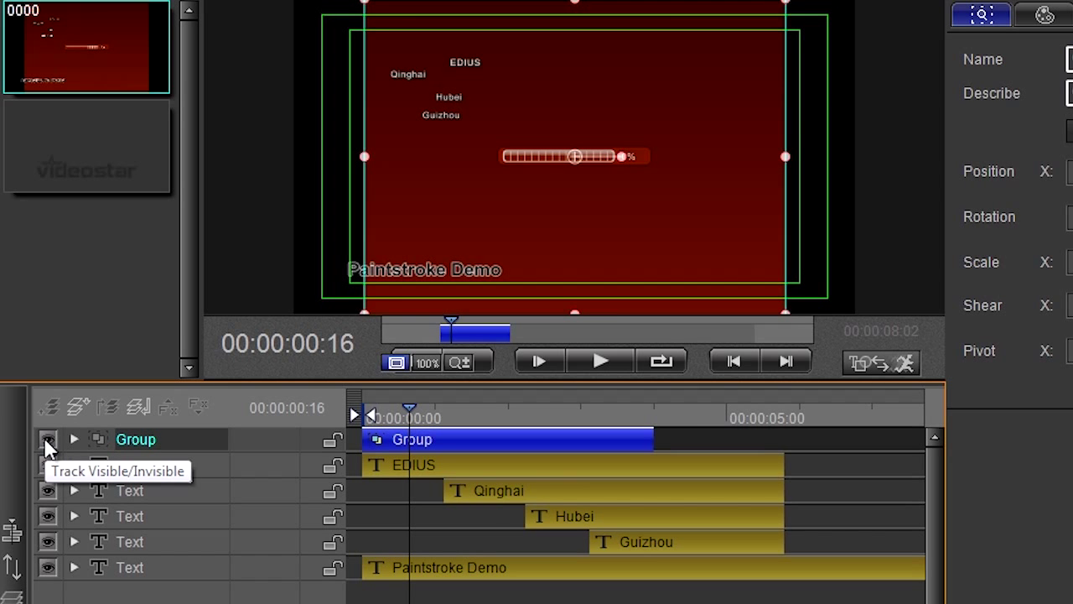
pyautogui.click(45, 441)
pyautogui.click(46, 442)
pyautogui.click(46, 441)
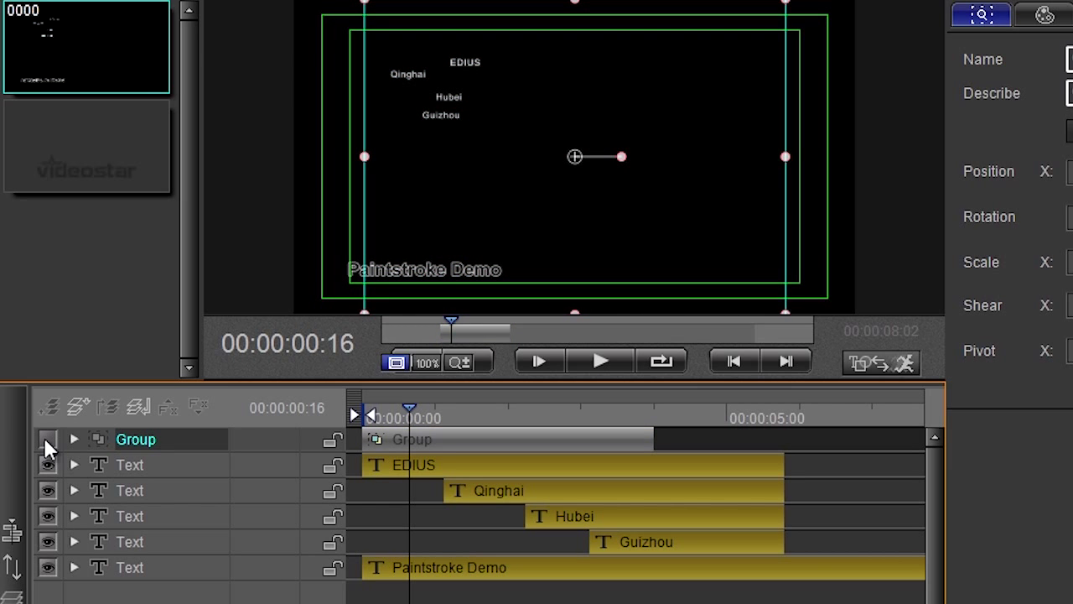
pyautogui.click(45, 441)
pyautogui.click(45, 441)
pyautogui.click(45, 441)
# - Select the EDIUS text layer, hide and restore the Qinghai text, then expand Group
pyautogui.click(47, 466)
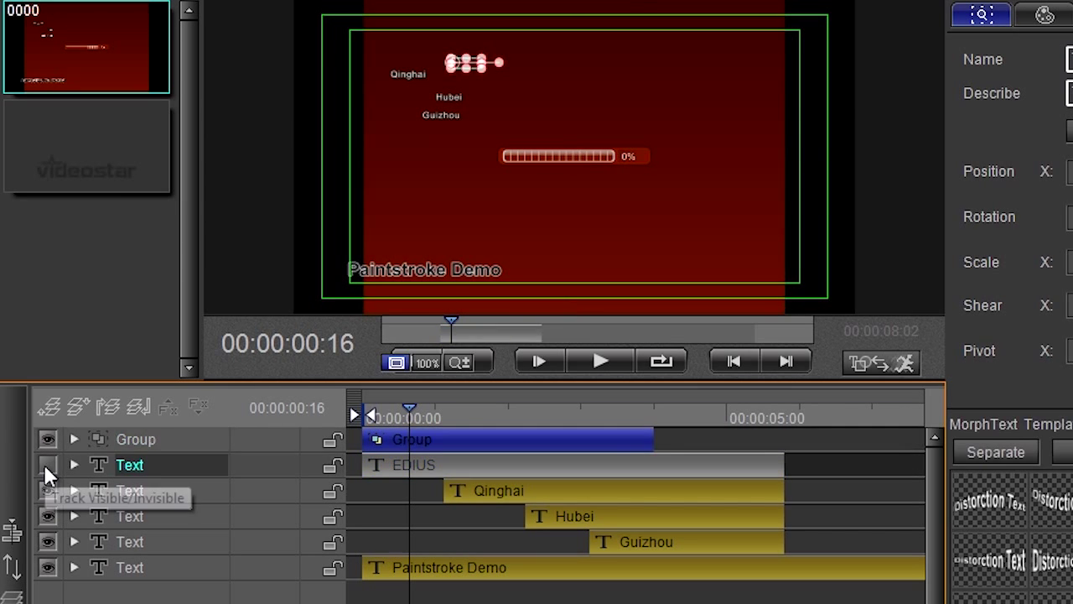
pyautogui.click(47, 491)
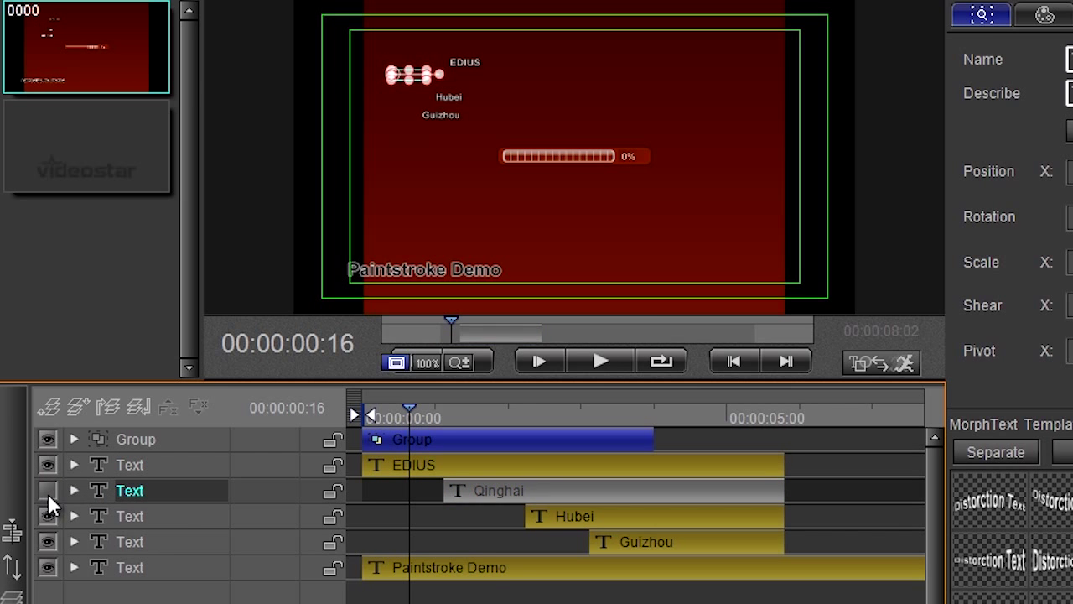
pyautogui.click(48, 491)
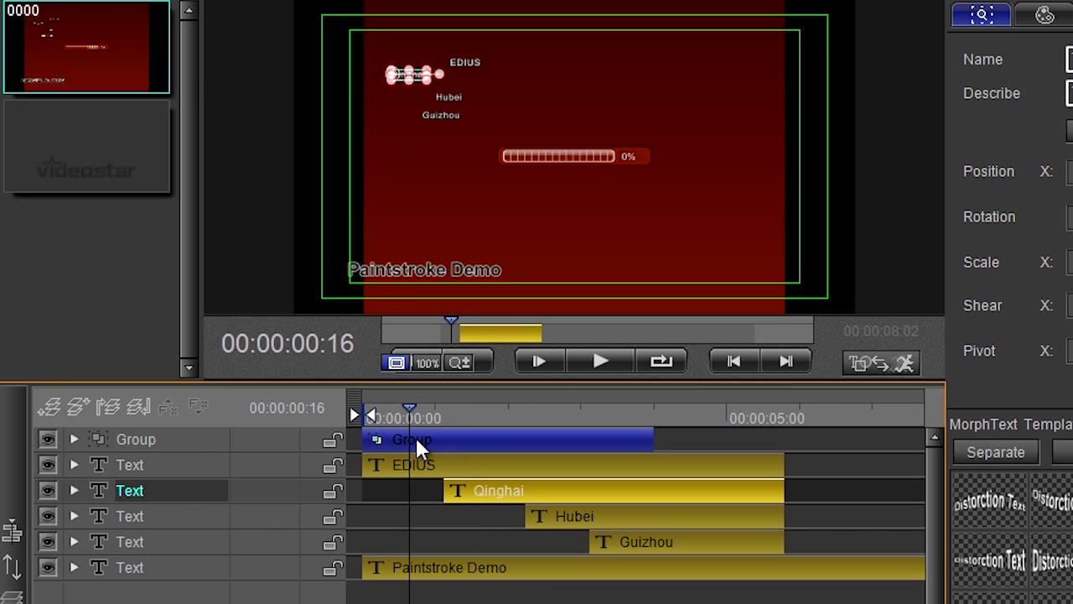
pyautogui.click(74, 440)
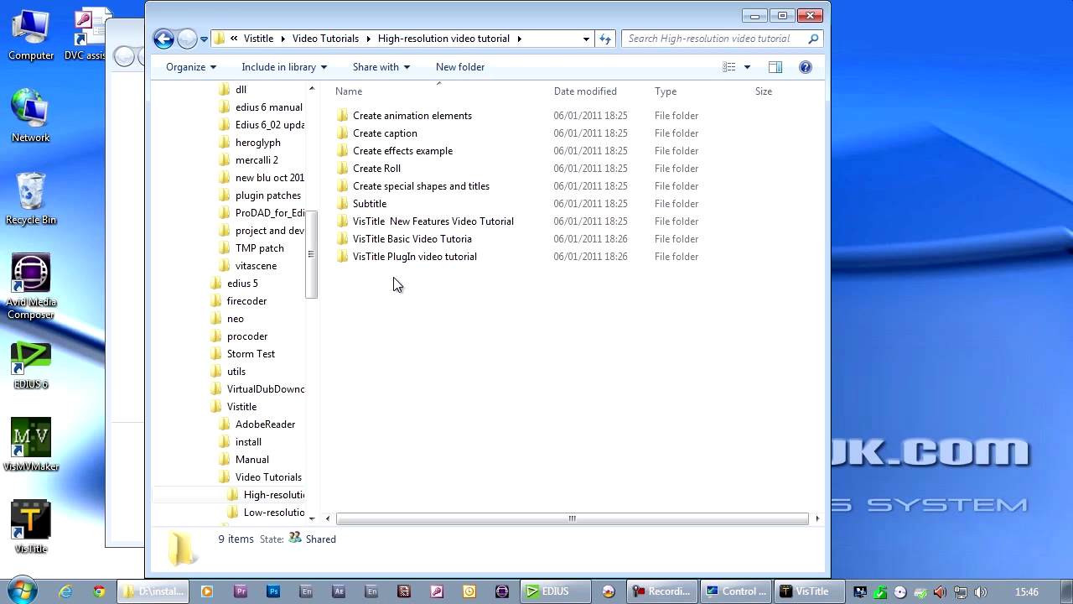
# - Open the VisTitle Basic Video Tutorial folder and widen the Name column to show full file names
pyautogui.doubleClick(385, 239)
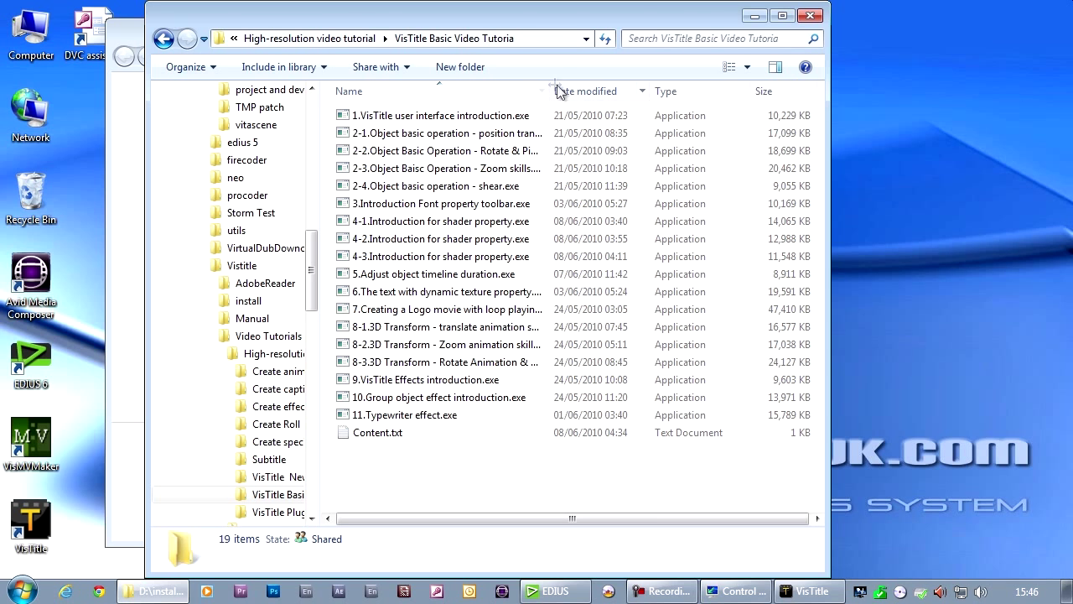
pyautogui.moveTo(552, 89); pyautogui.dragTo(656, 89)
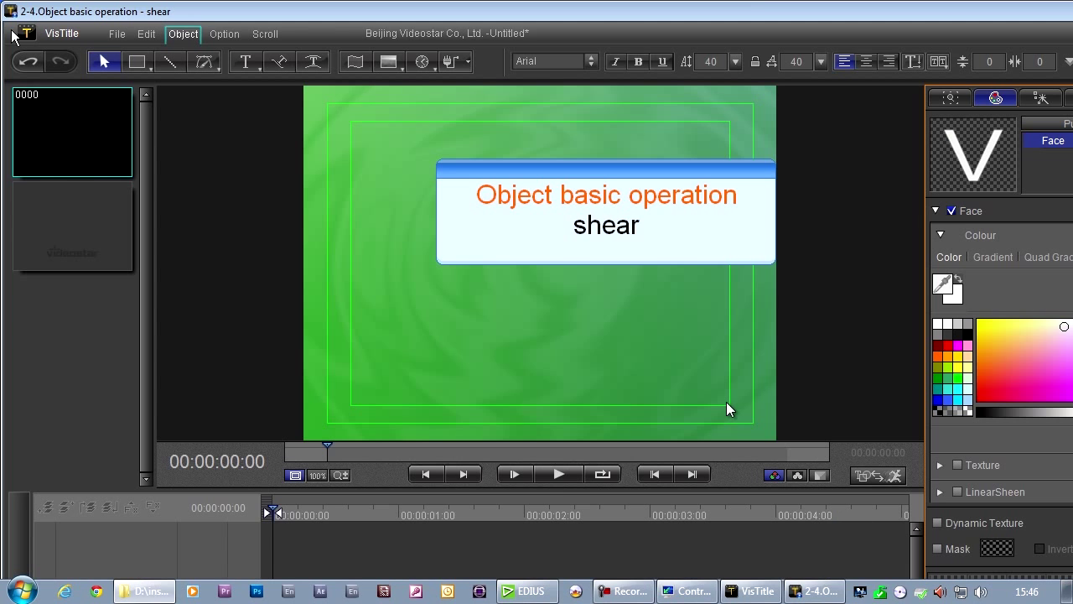